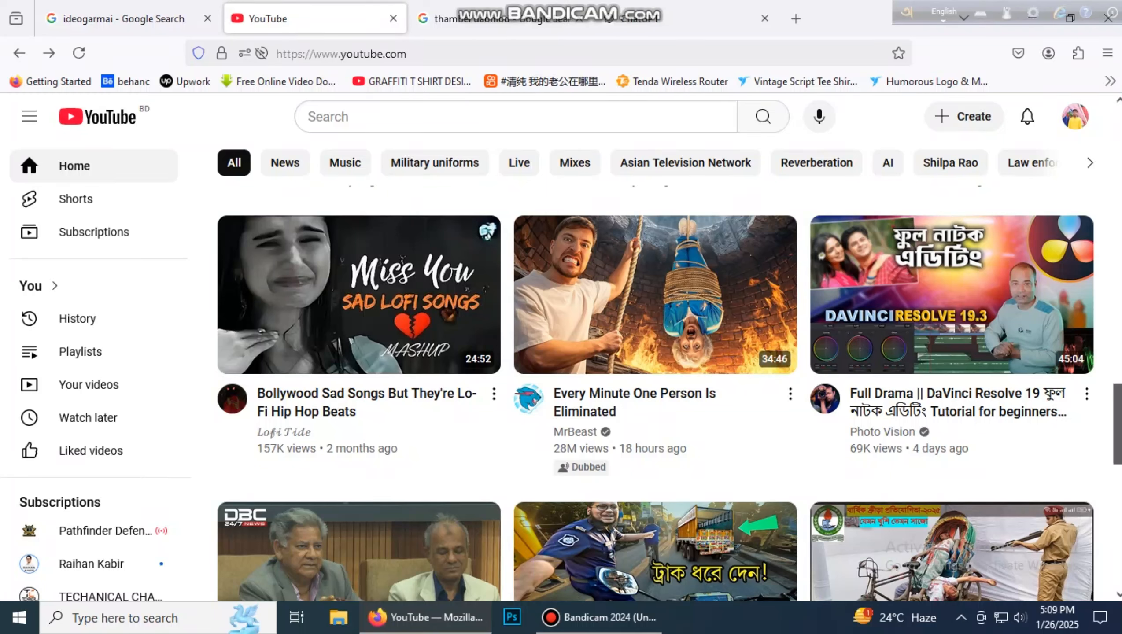
- Find MrBeast's video "Every Minute One Person Is Eliminated" in the YouTube home feed and open it
scroll(656, 391, down, 10)
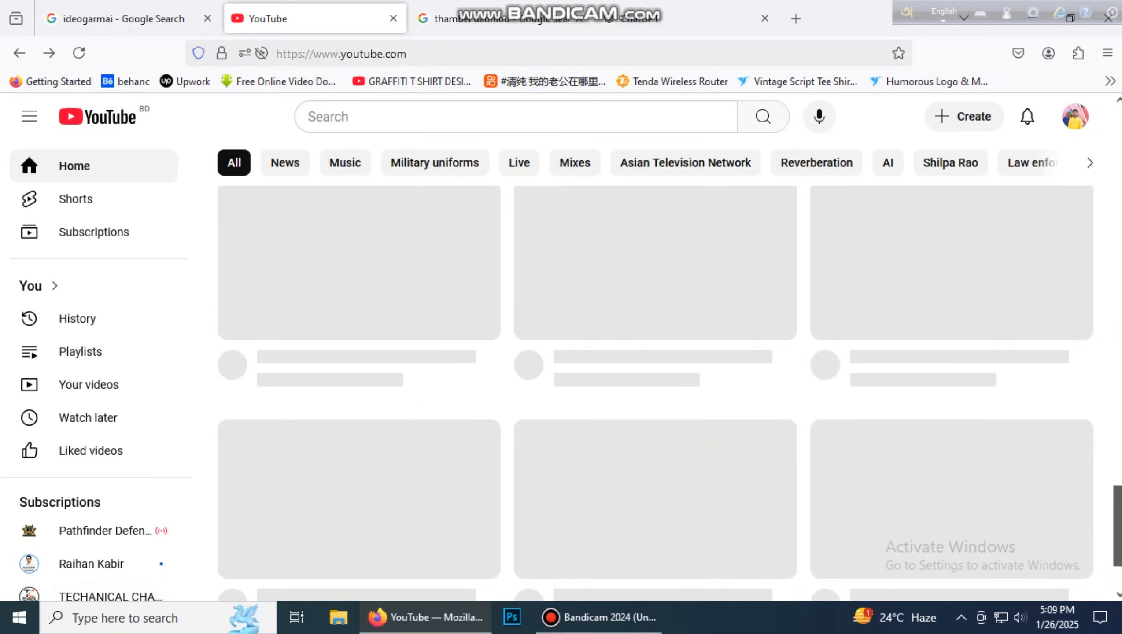
scroll(656, 391, up, 6)
scroll(656, 391, down, 2)
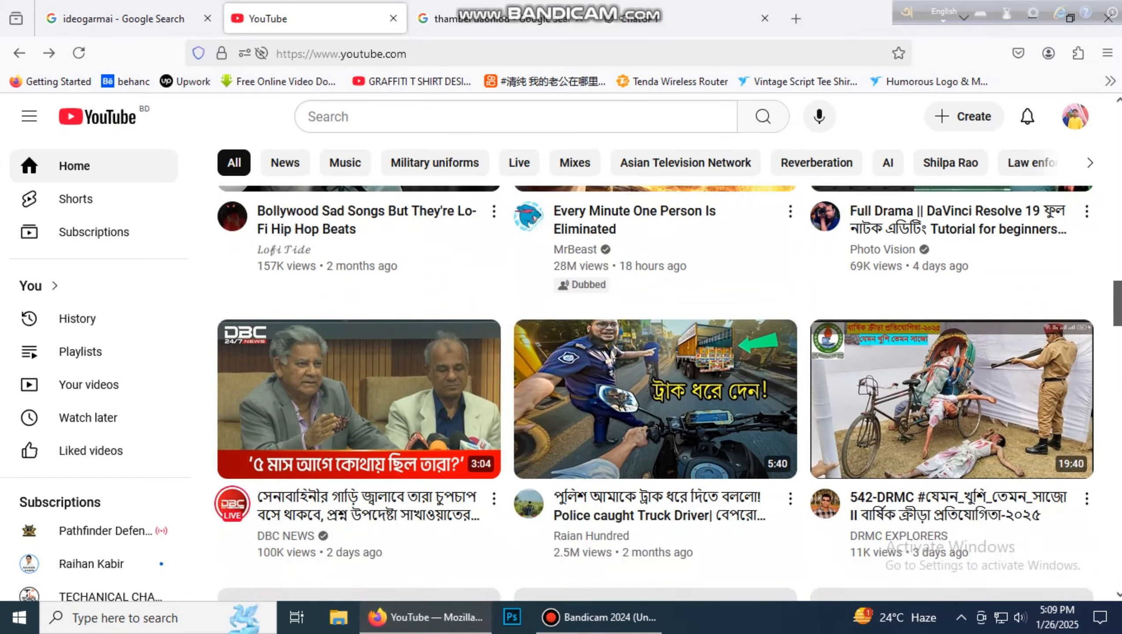
scroll(656, 391, up, 3)
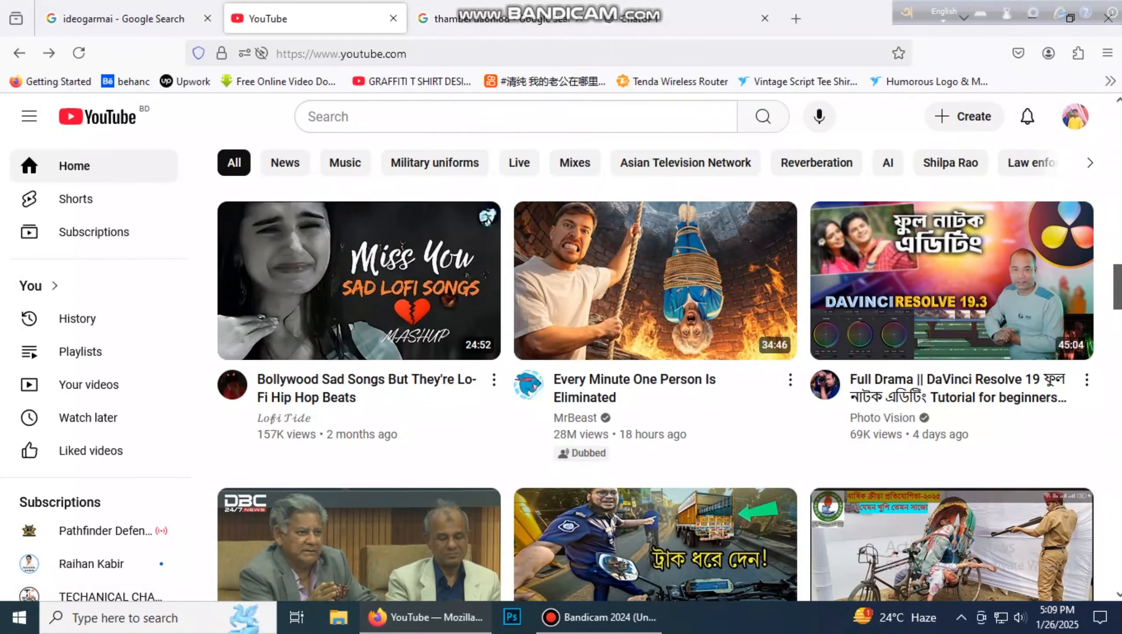
click(656, 285)
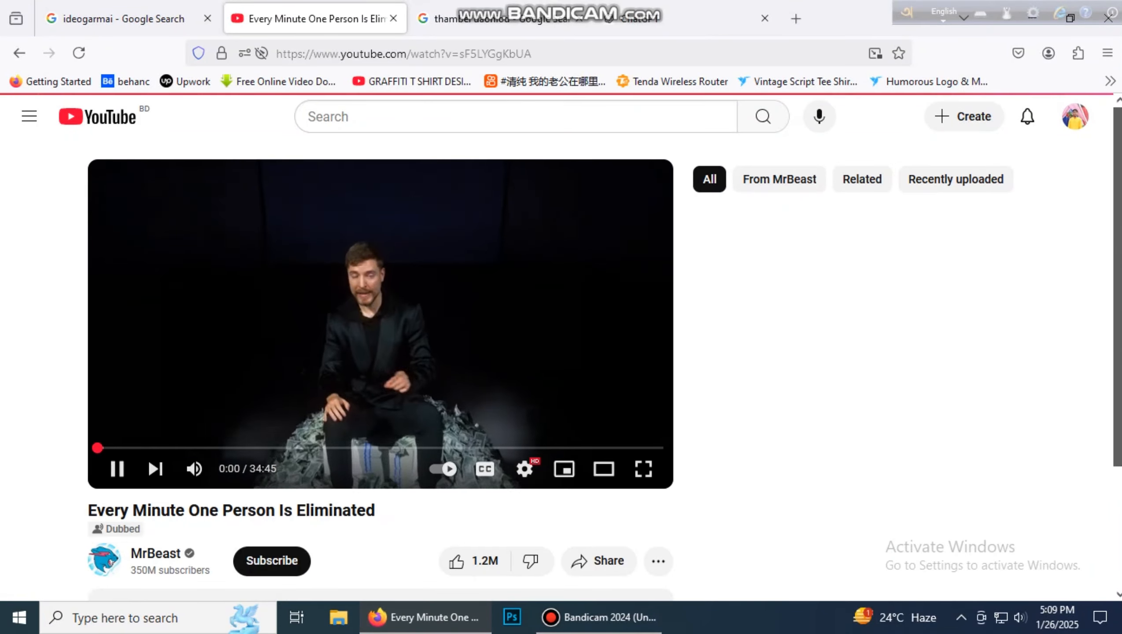
- Copy the share link of the "Every Minute One Person Is Eliminated" video and close the sharing dialog
scroll(561, 370, down, 2)
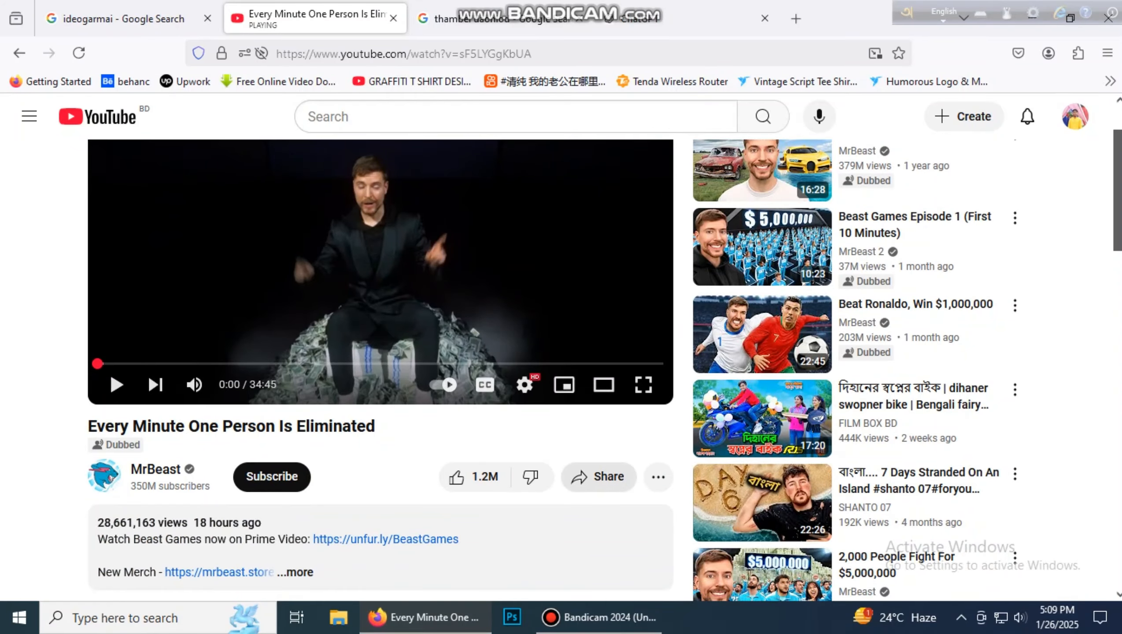
click(599, 477)
click(723, 433)
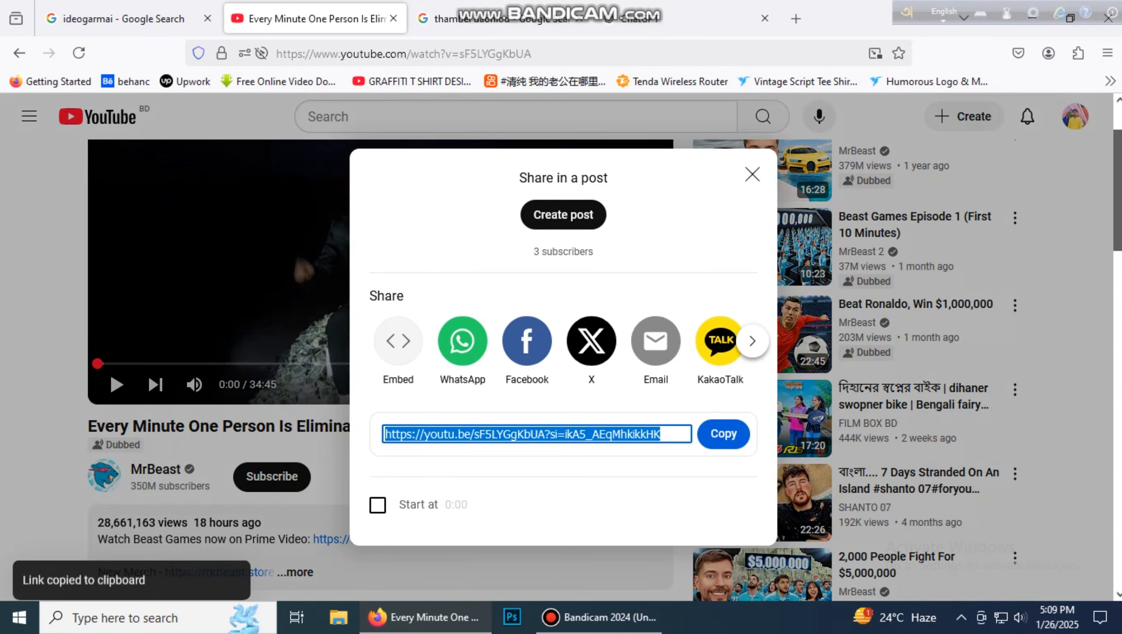
key(Escape)
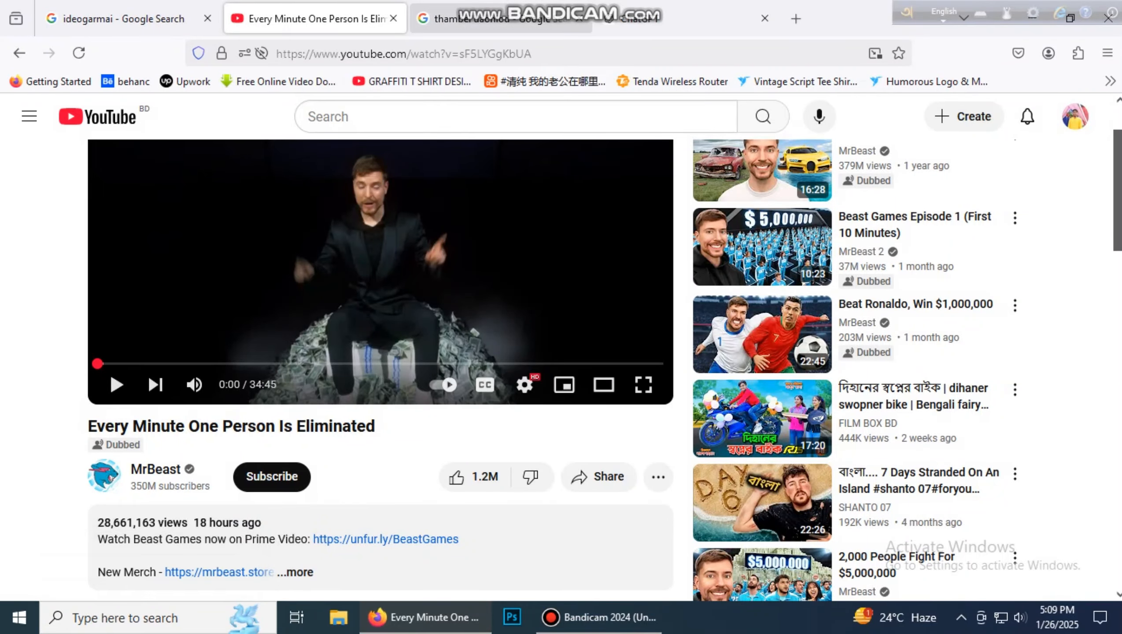
- Open the youtube-thumbnail-grabber.com result from the existing Google search for thumbnail download sites
click(466, 18)
scroll(316, 253, up, 2)
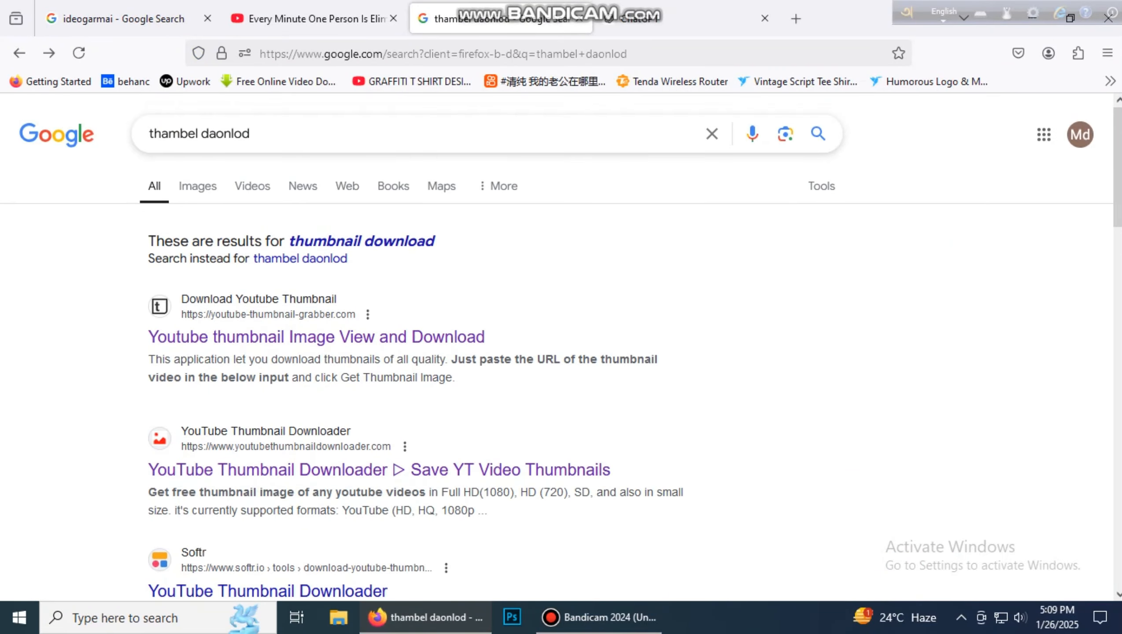
scroll(562, 347, down, 9)
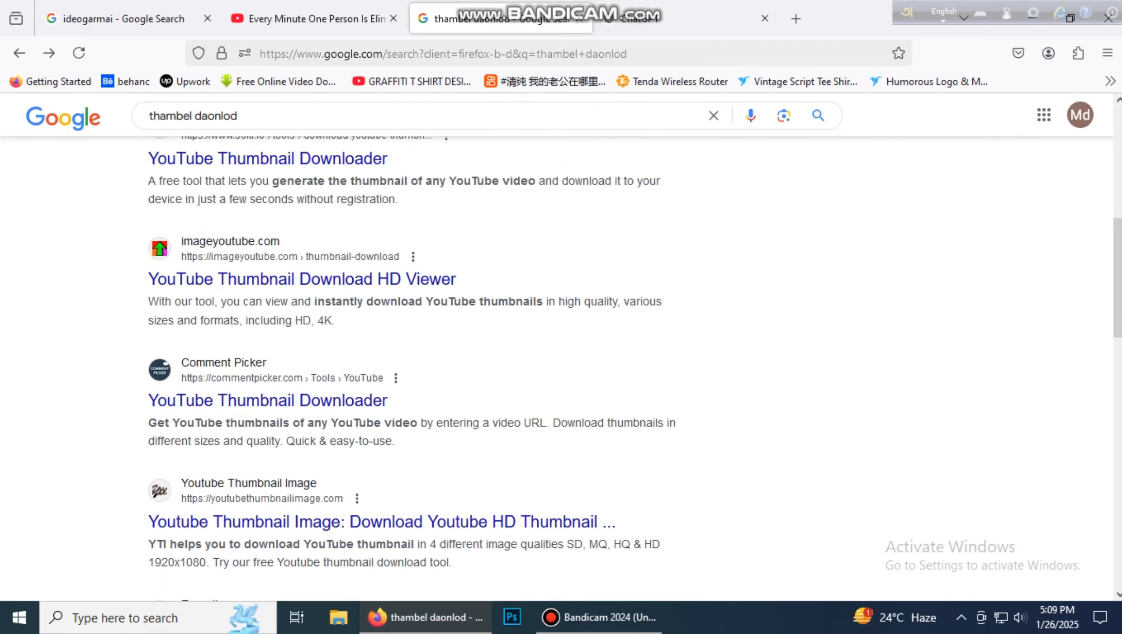
scroll(561, 347, up, 6)
scroll(316, 347, up, 3)
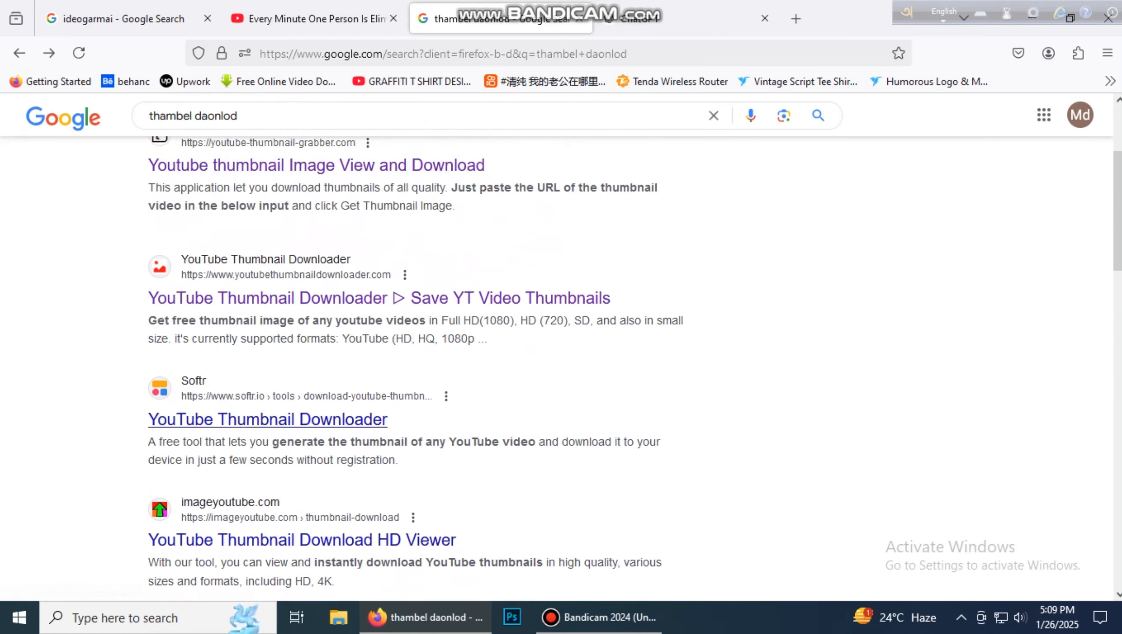
click(317, 252)
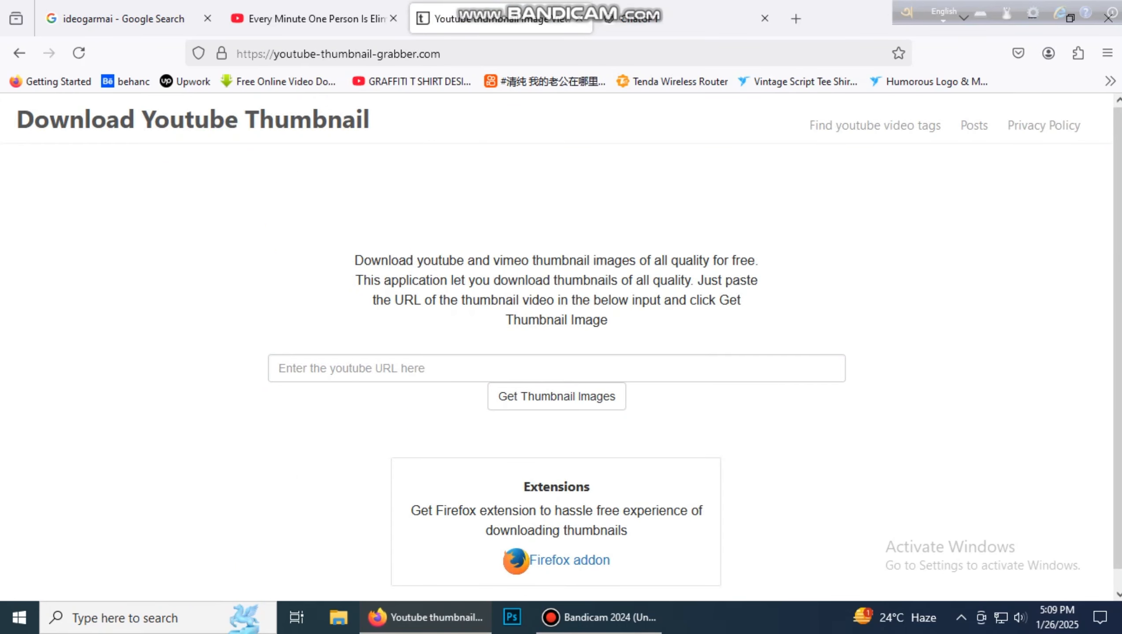
- Paste the copied video link into the YouTube URL field and fetch the video's thumbnail images
click(396, 368)
right_click(397, 367)
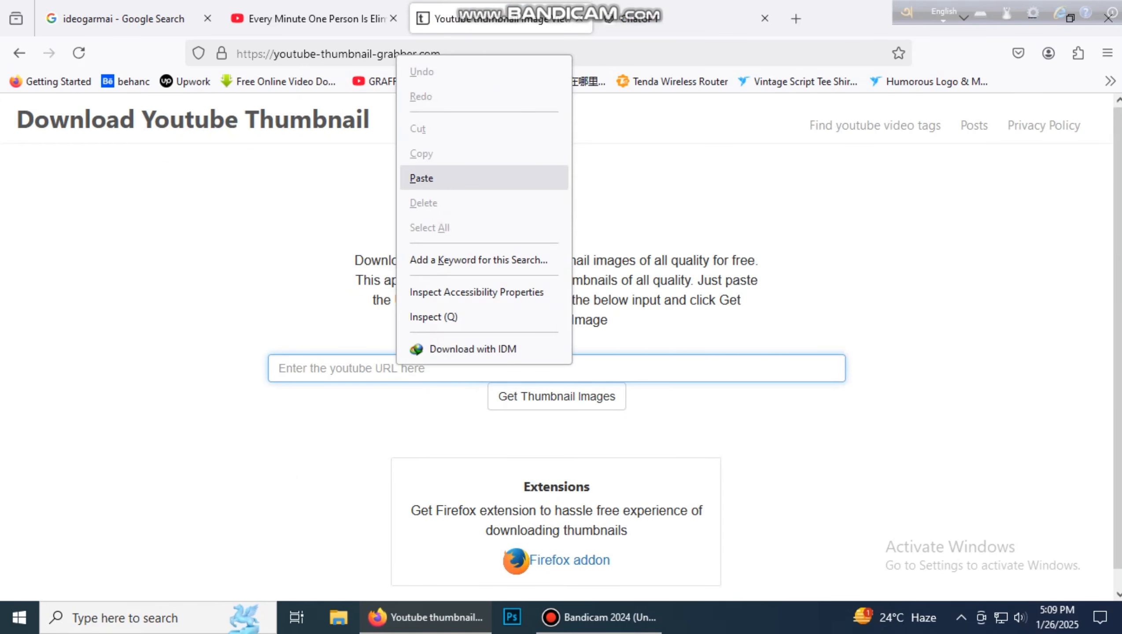
click(422, 178)
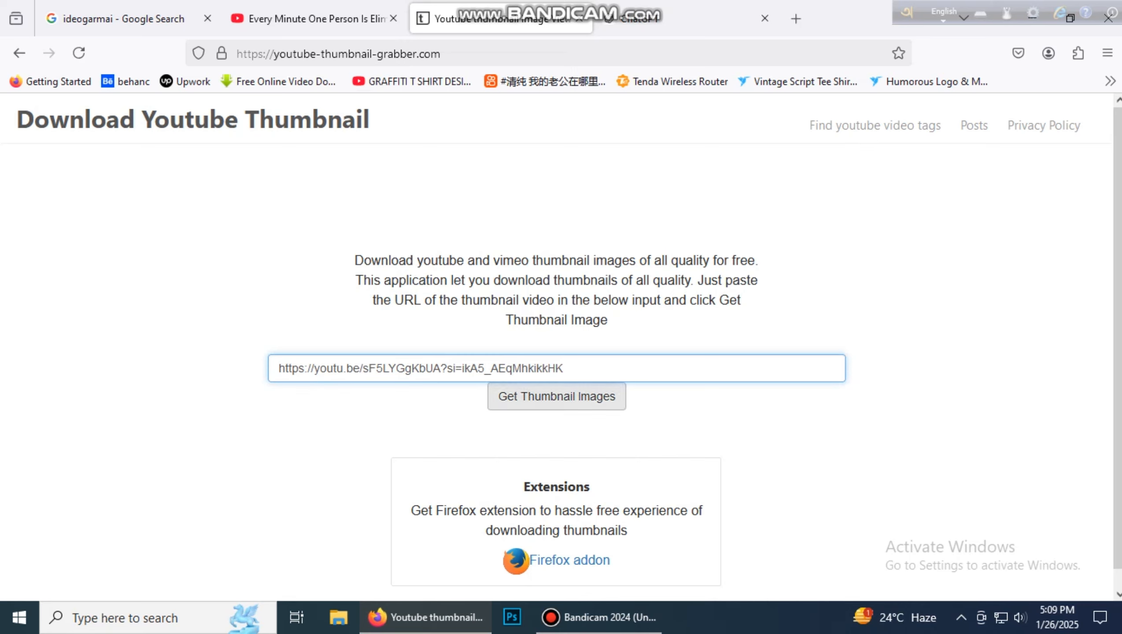
click(557, 396)
- Download the HD (1280x720) version of the video's thumbnail image
scroll(557, 347, down, 10)
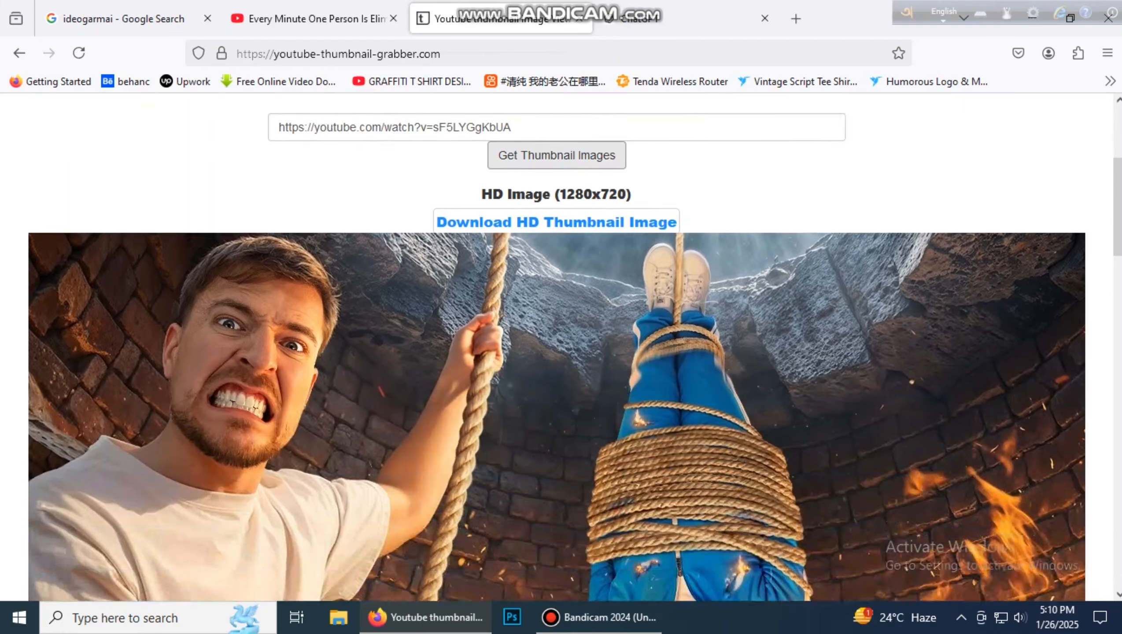
scroll(557, 346, up, 2)
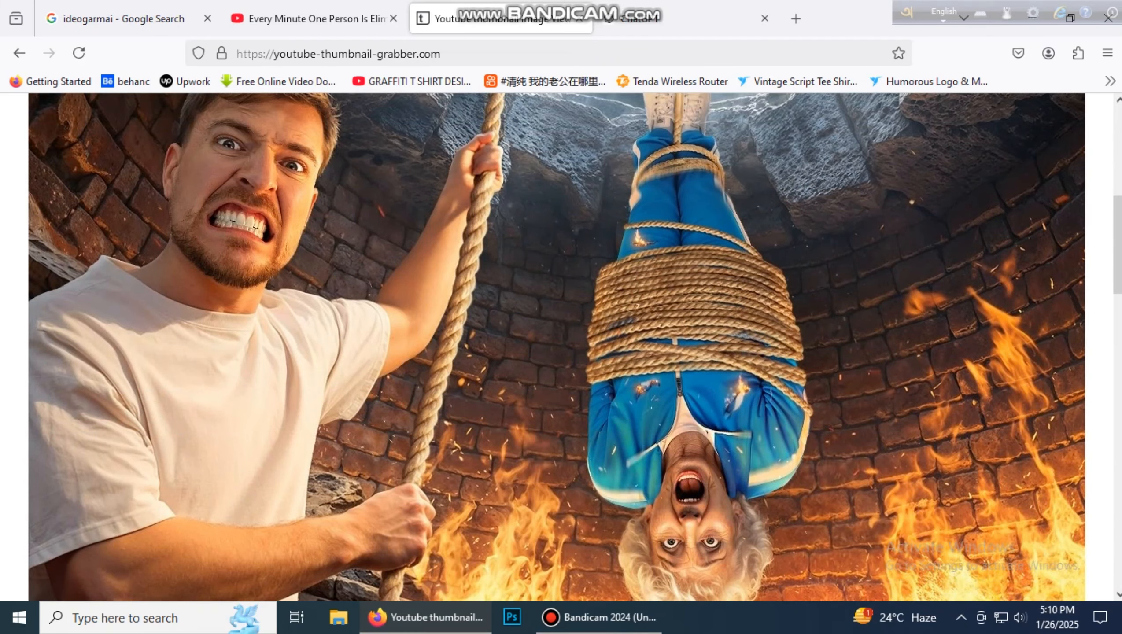
scroll(558, 346, up, 1)
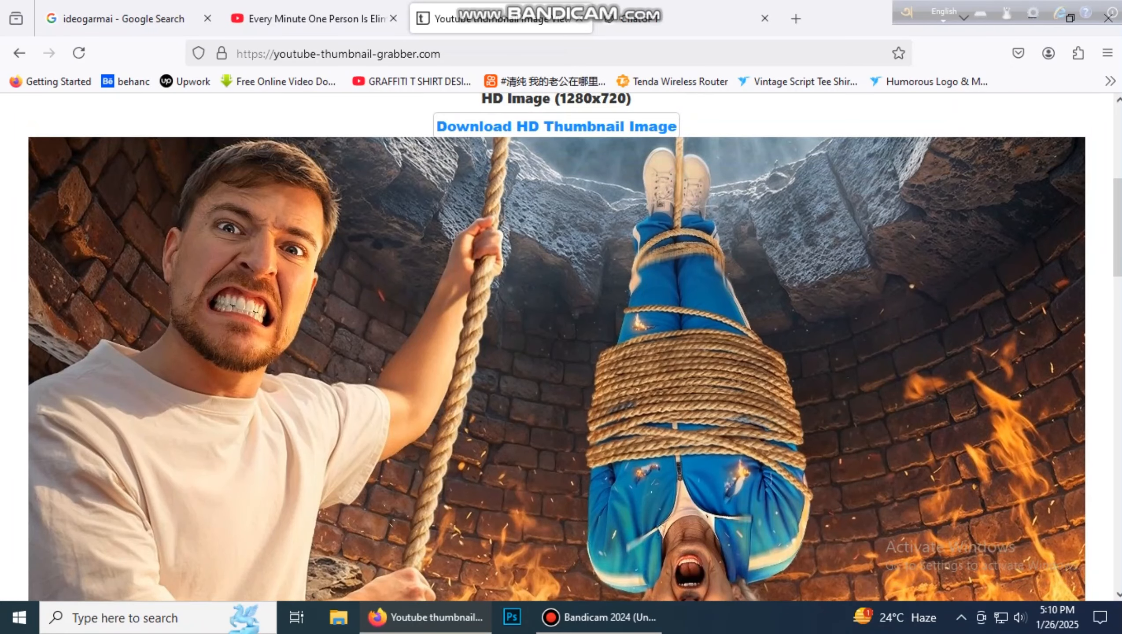
scroll(558, 347, up, 2)
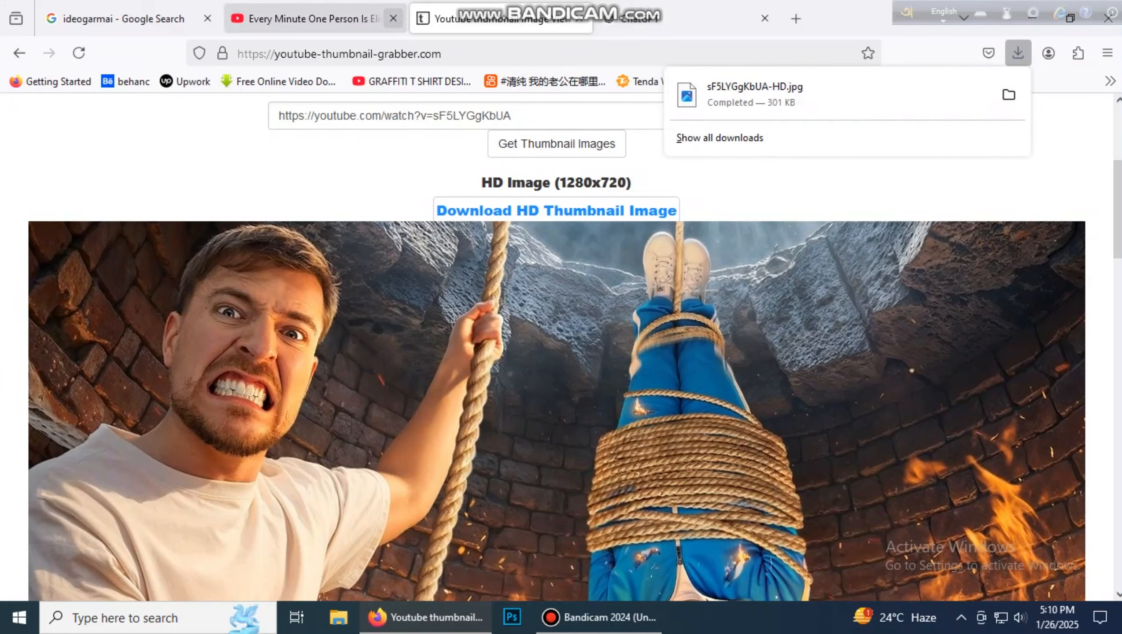
click(683, 18)
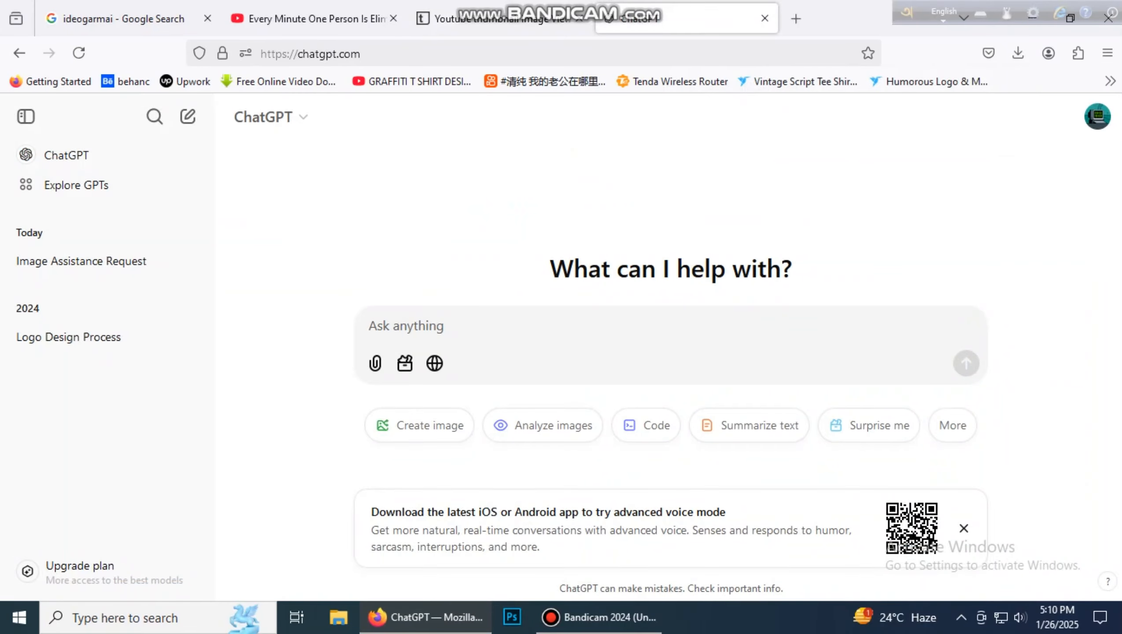
mouse_move(502, 18)
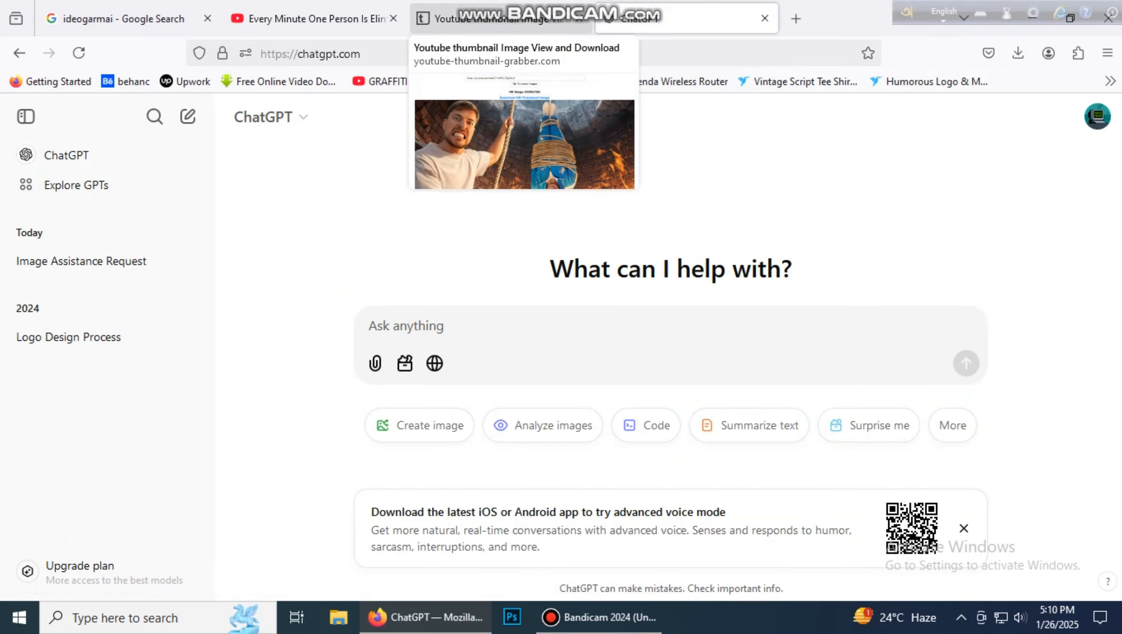
click(311, 18)
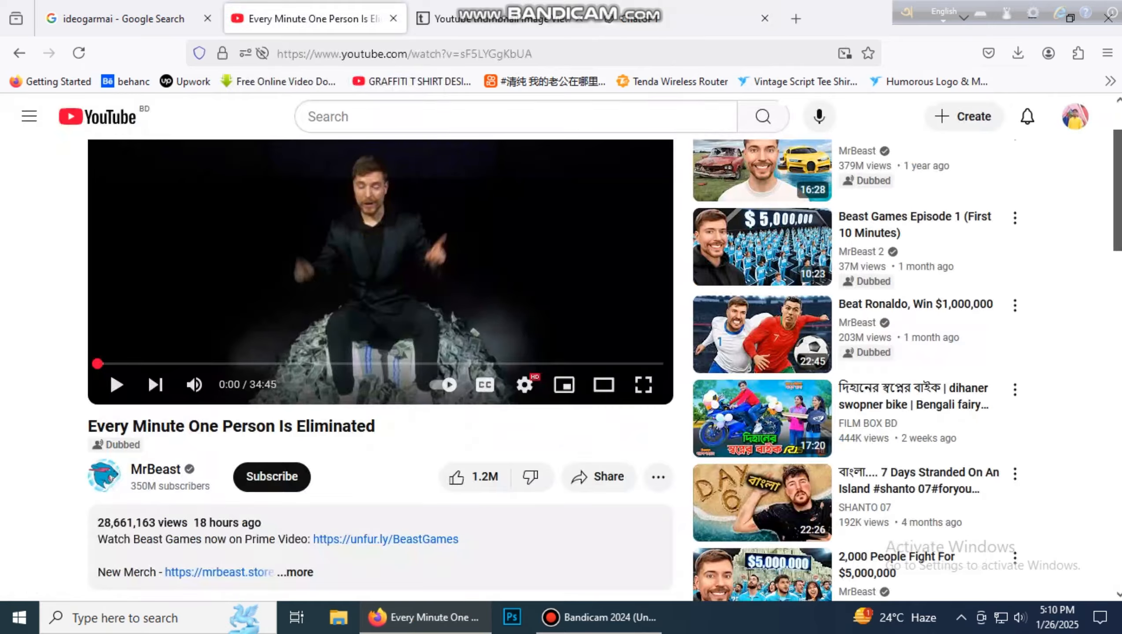
mouse_move(502, 18)
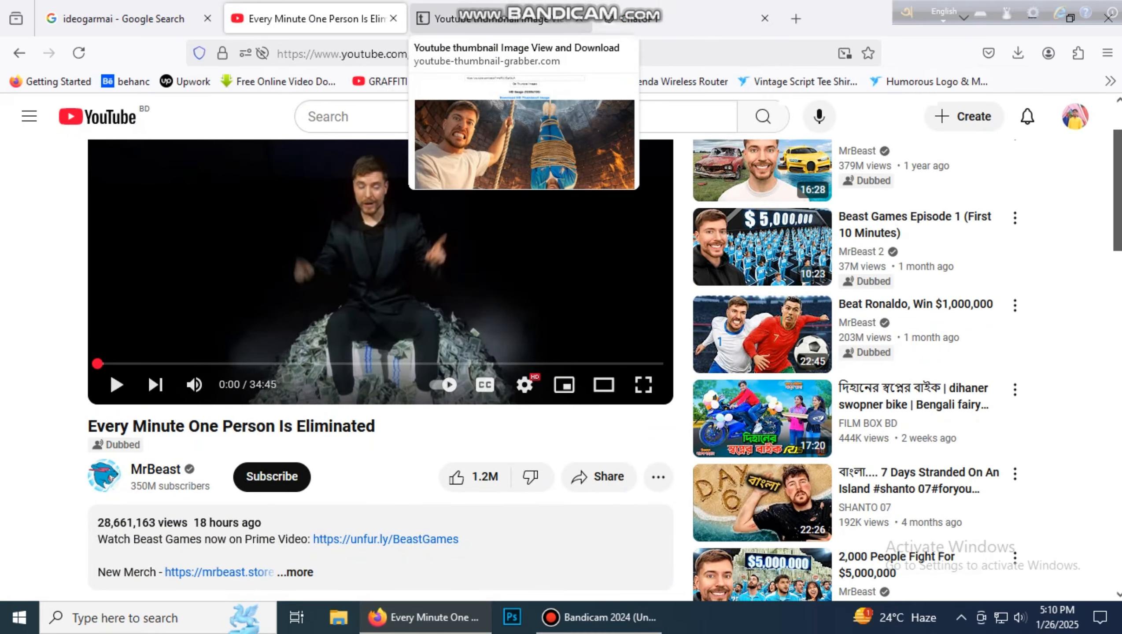
click(502, 19)
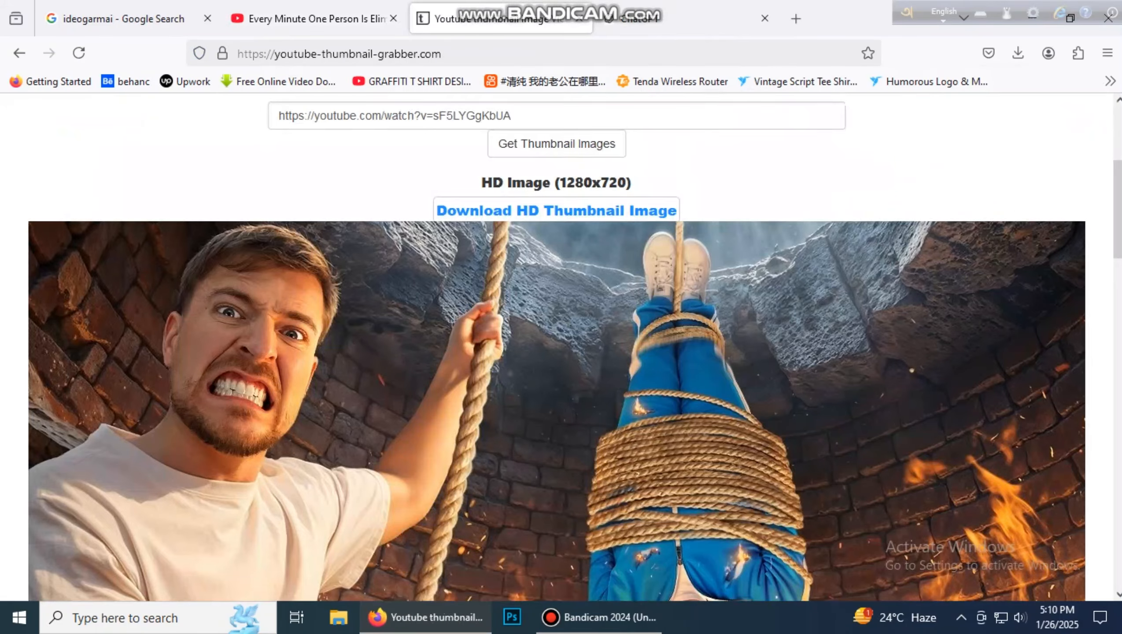
- Switch to ChatGPT and attach the downloaded video thumbnail from the computer's Downloads folder to a new message
click(687, 19)
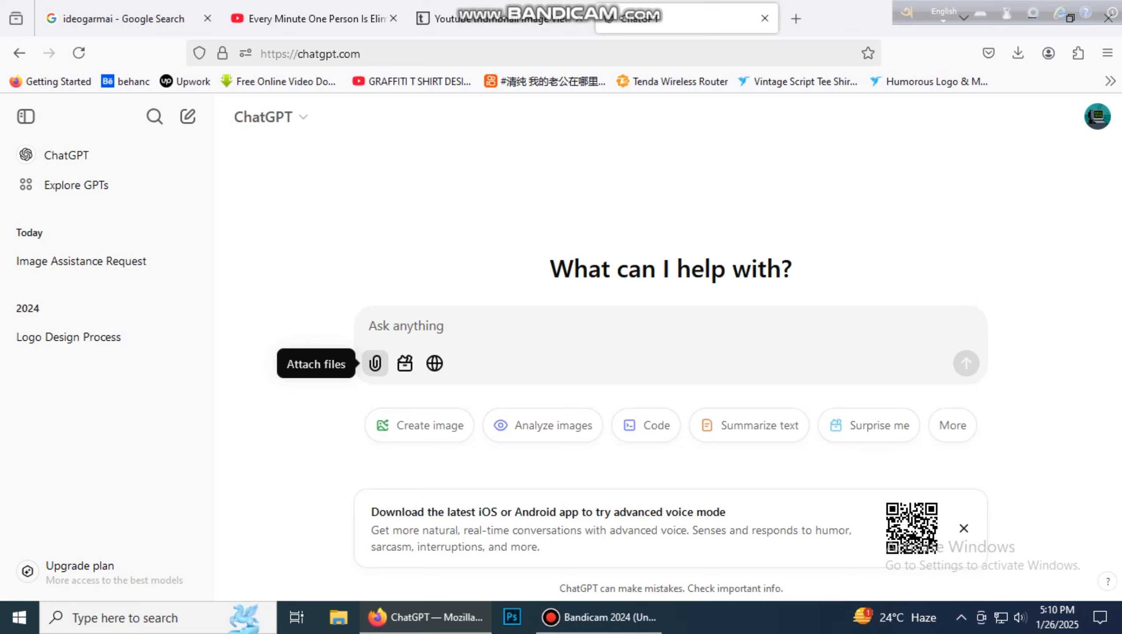
click(375, 363)
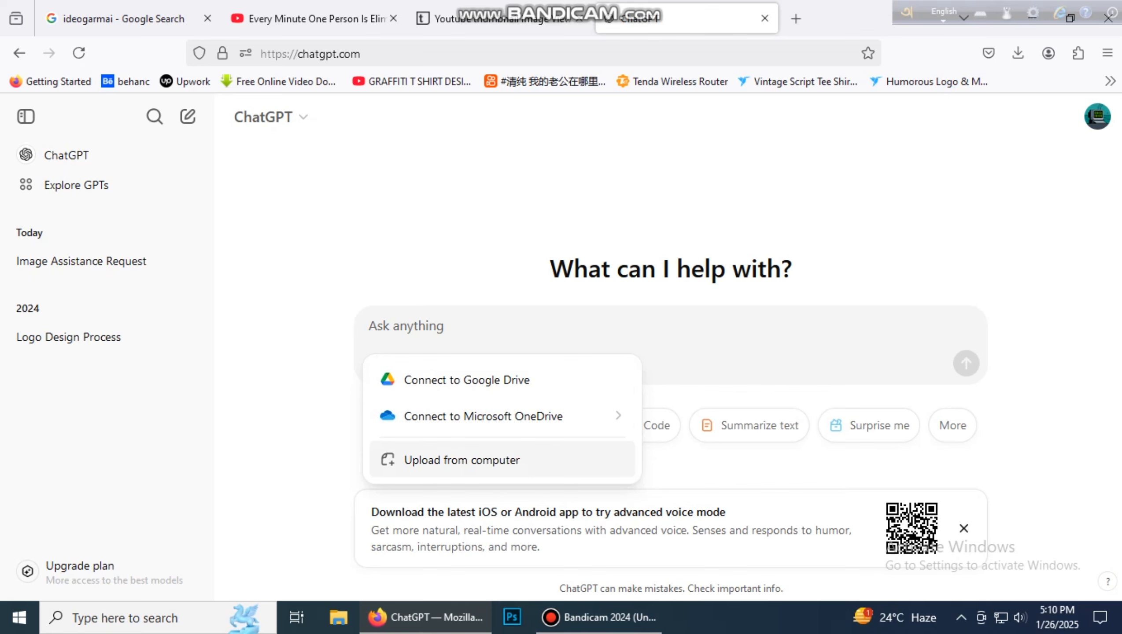
click(462, 459)
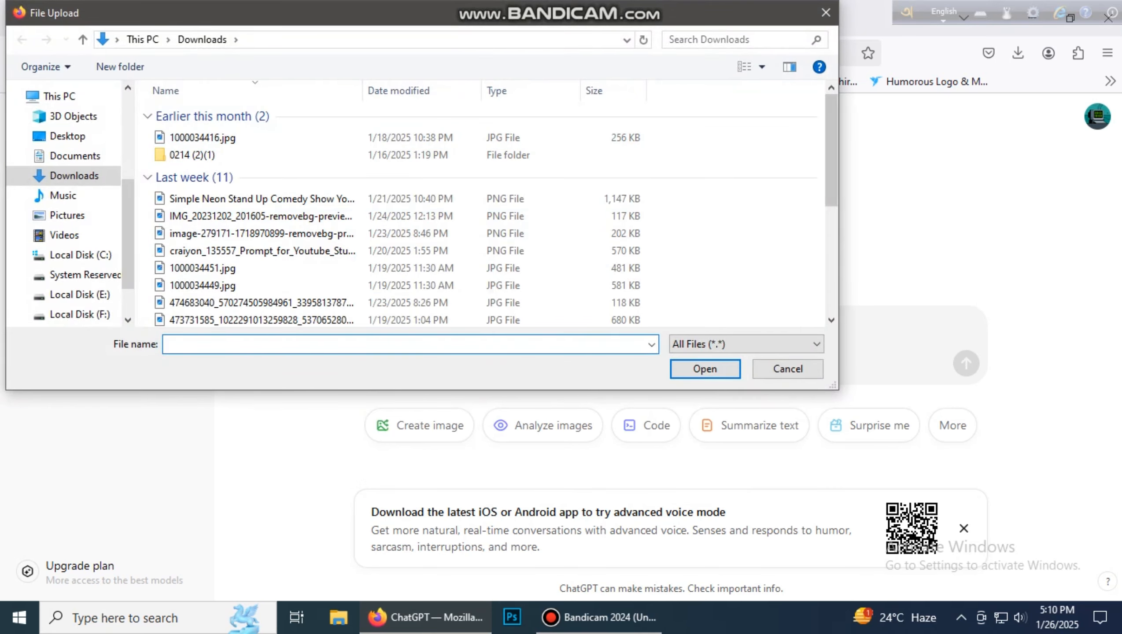
scroll(444, 208, down, 4)
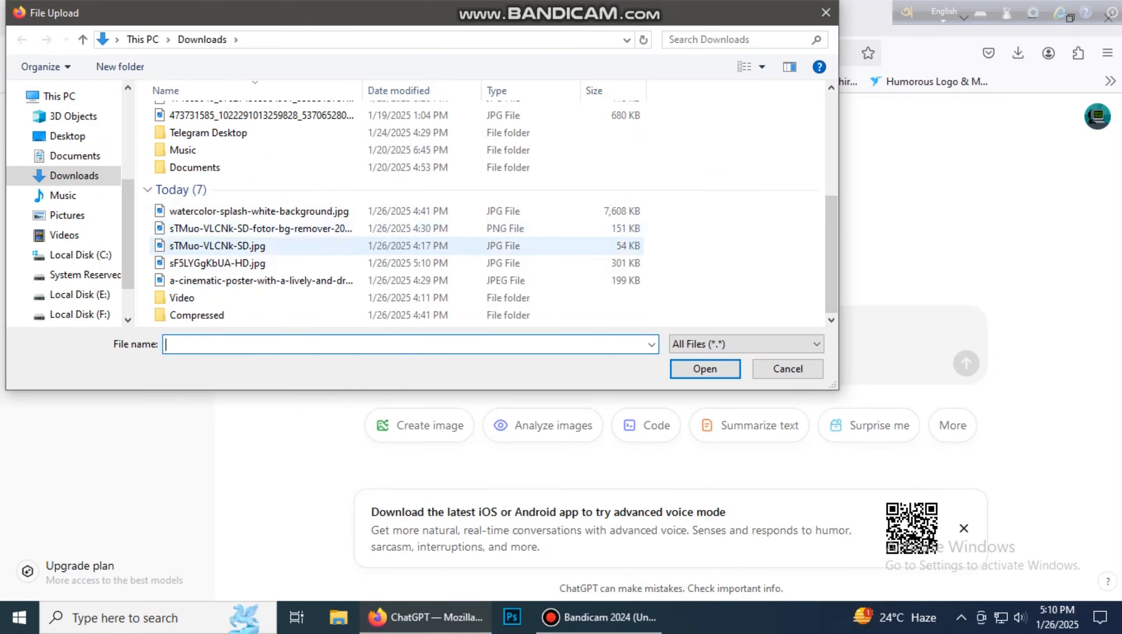
click(275, 280)
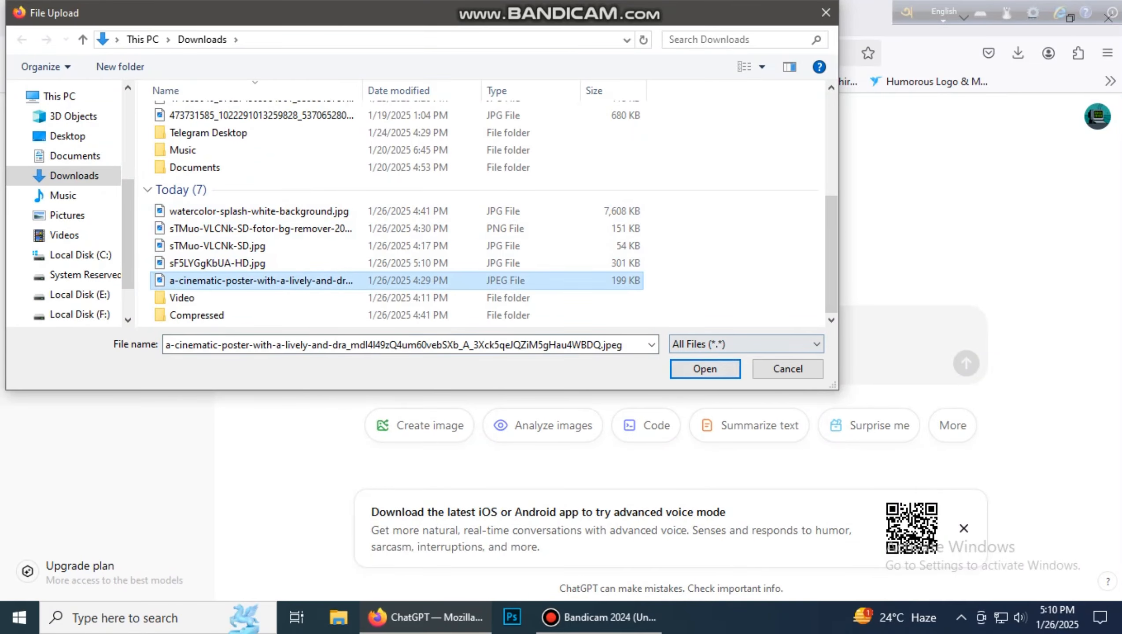
click(705, 368)
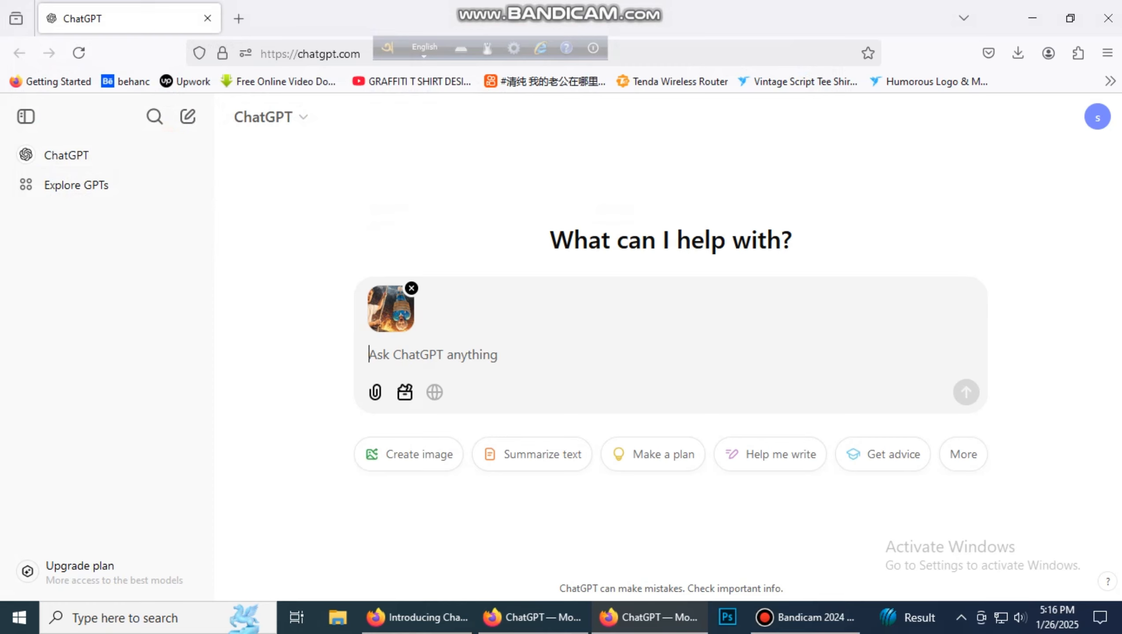
- Send the attached thumbnail to ChatGPT with the message "write this image prompt"
text(wr)
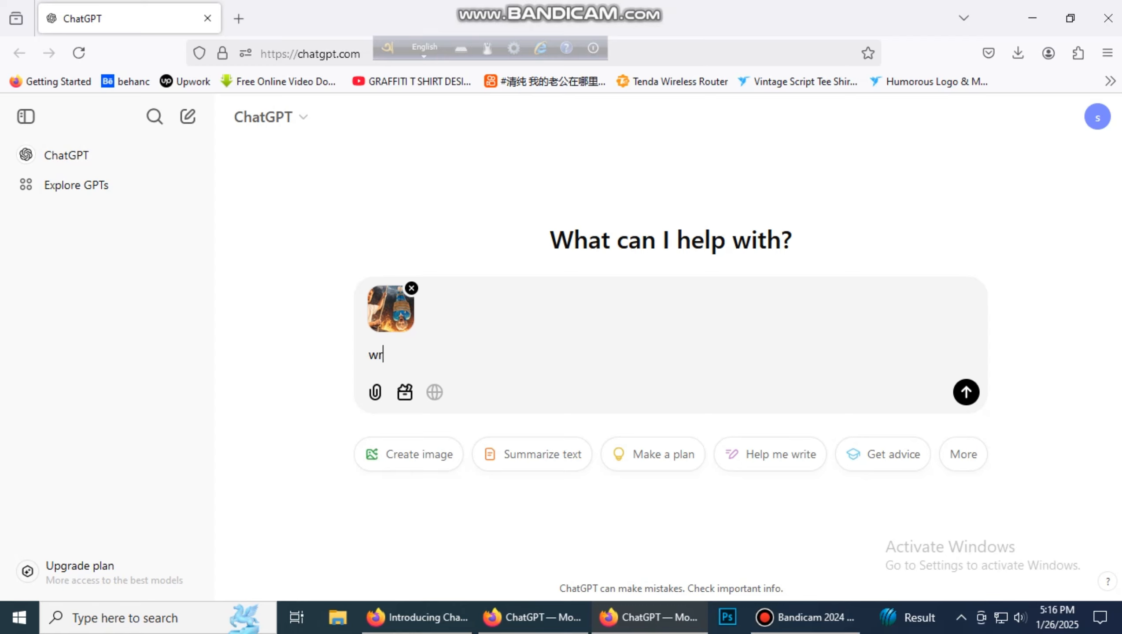
text(ite thi)
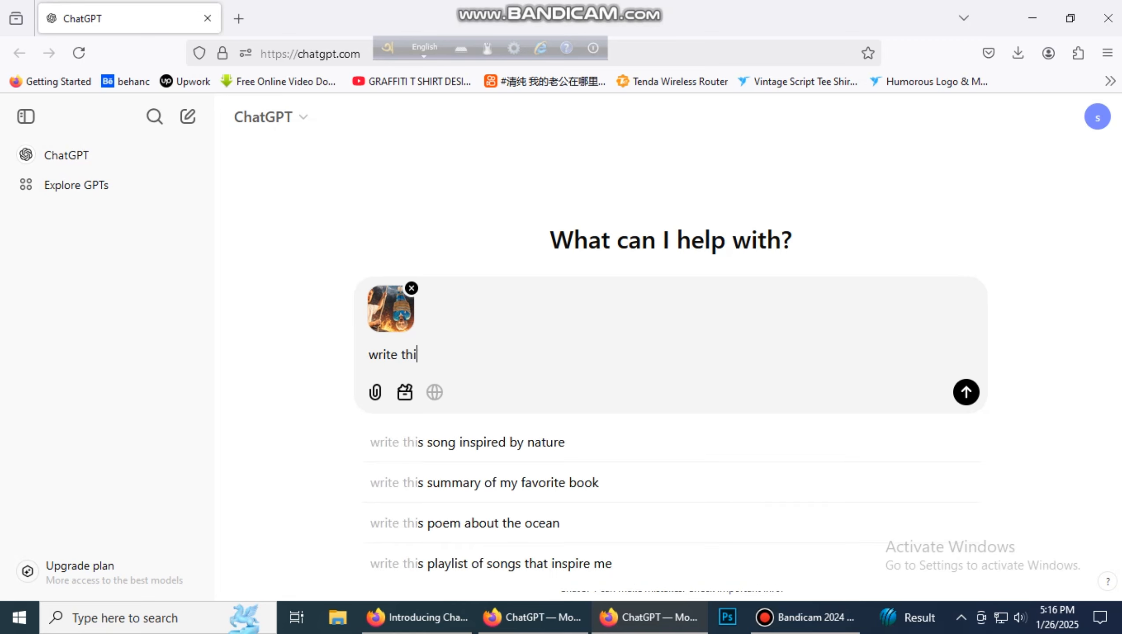
text(s ima)
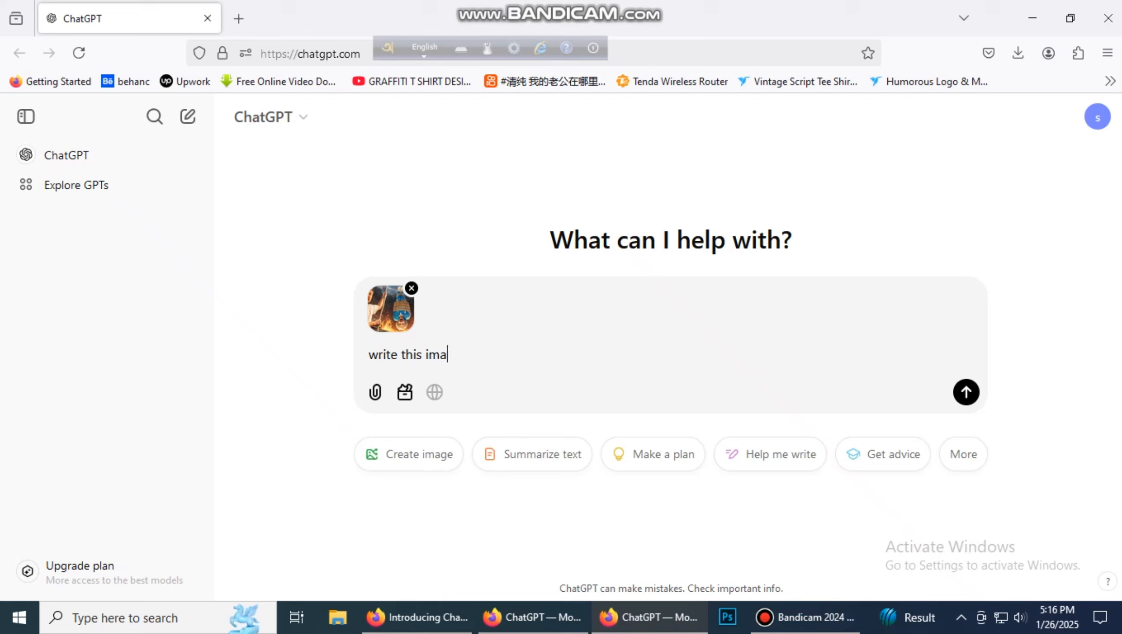
text(ge prompt)
key(Return)
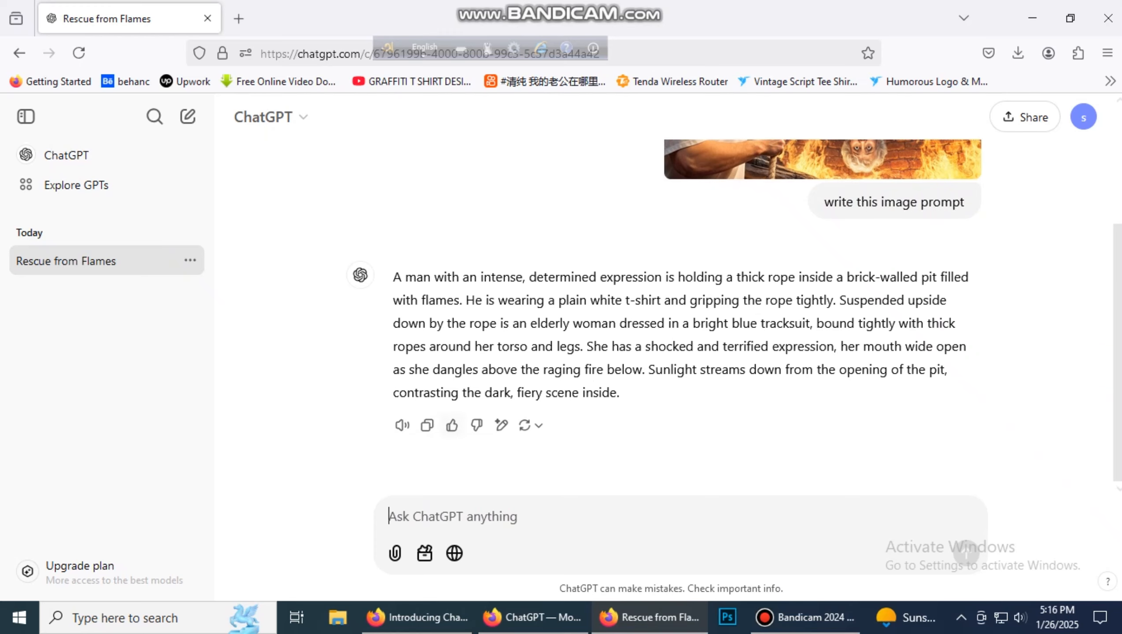
- Review ChatGPT's reply beneath the thumbnail and copy the generated image prompt
scroll(671, 466, up, 4)
scroll(671, 466, down, 4)
click(427, 426)
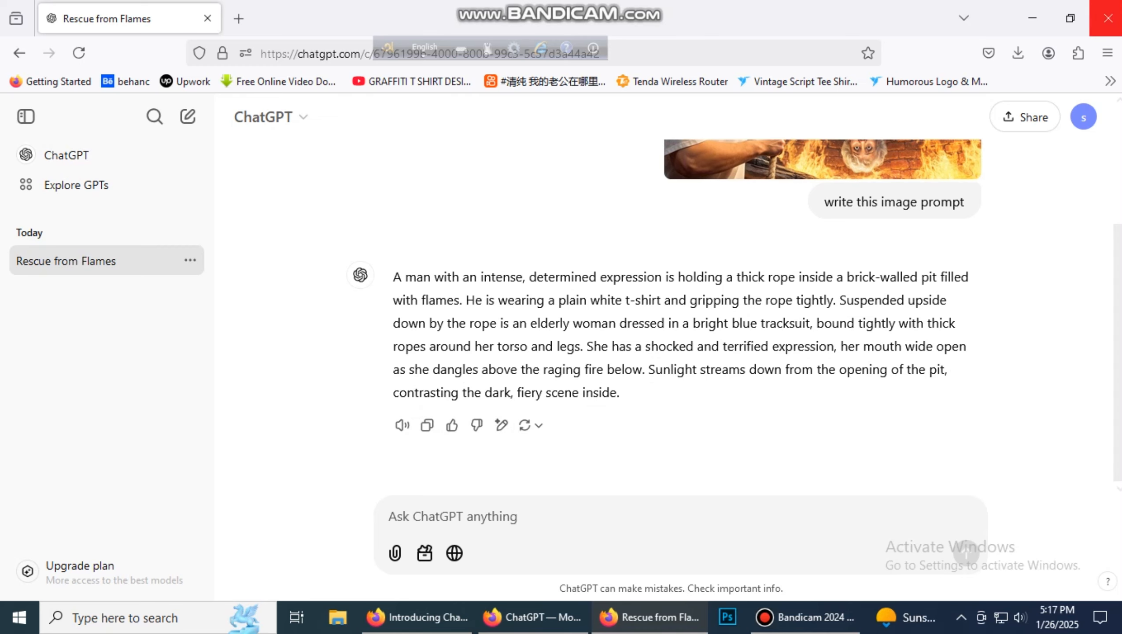
- Close the conversation's browser window and switch to the Firefox window that holds the ideogarmai Google search
click(1106, 18)
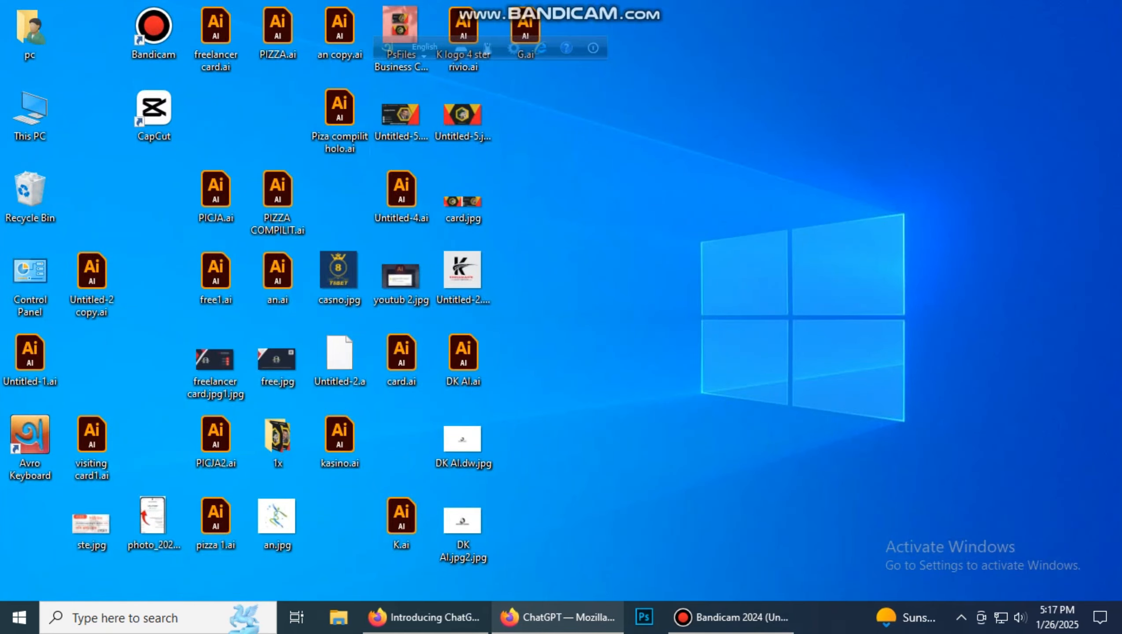
click(558, 619)
click(427, 618)
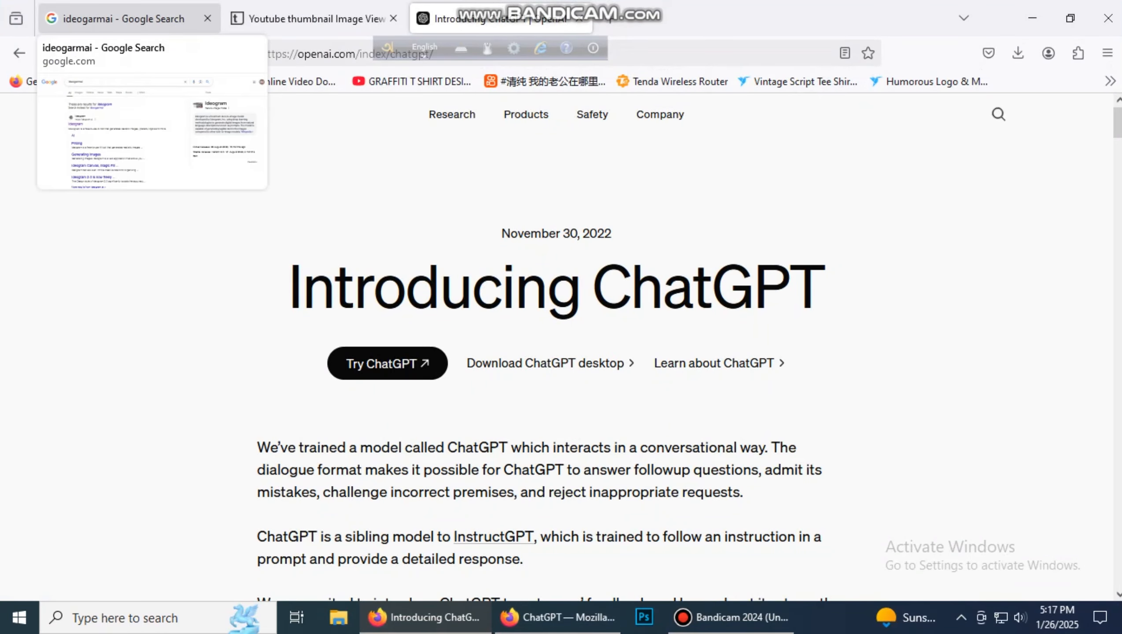
- Open the Ideogram website from the ideogarmai Google search results
click(124, 19)
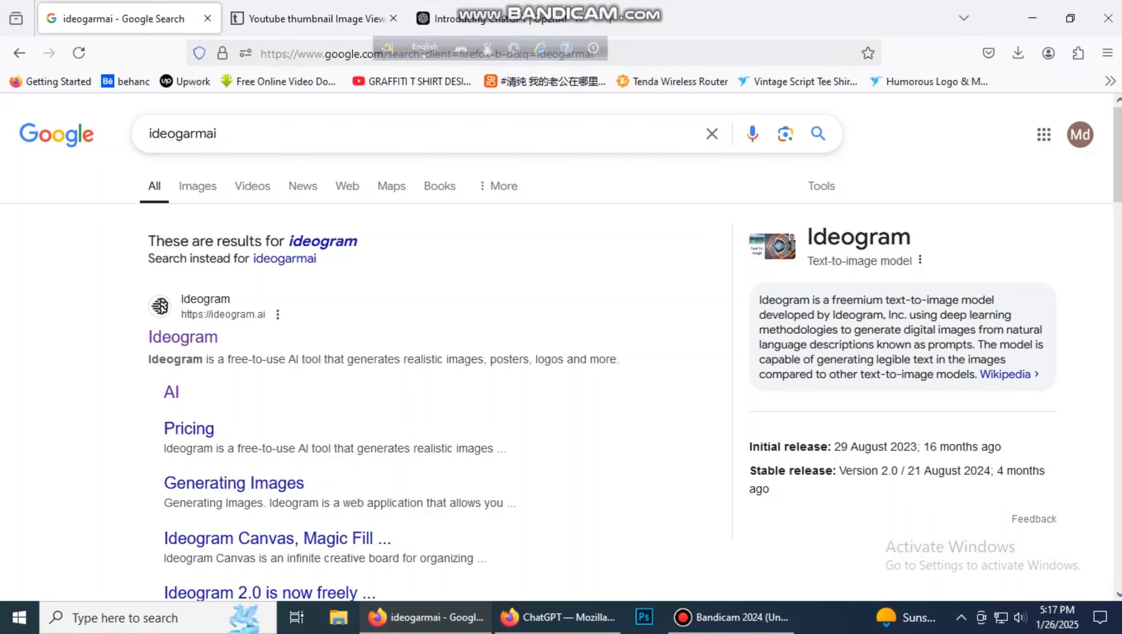
scroll(183, 267, down, 2)
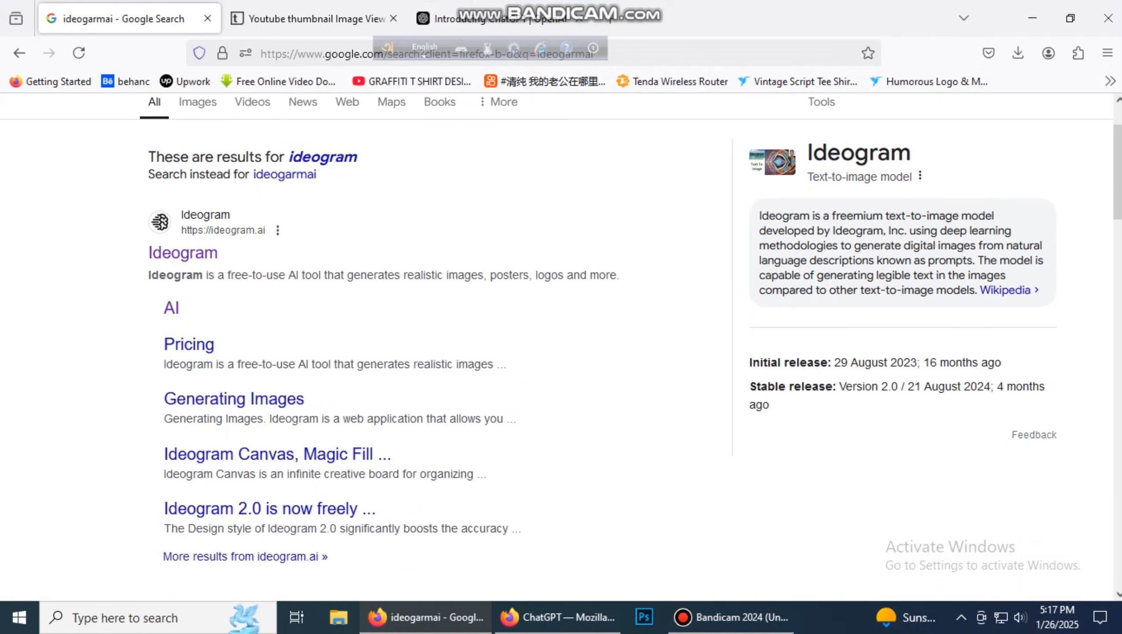
click(183, 253)
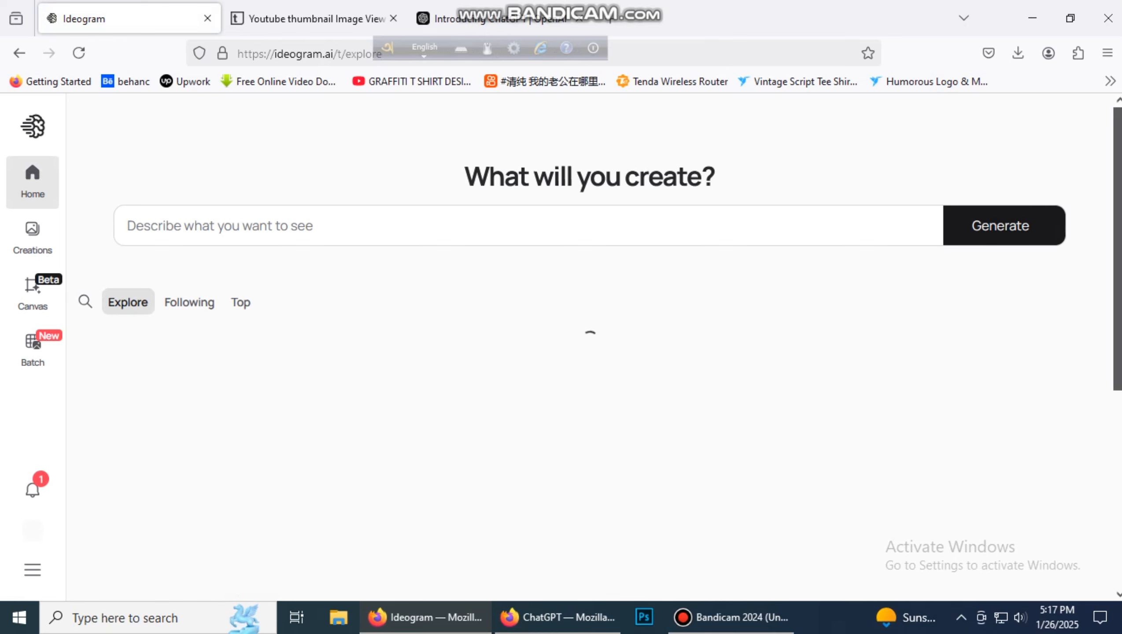
- Paste the copied image prompt into Ideogram's description field and generate images from it
click(313, 227)
right_click(313, 227)
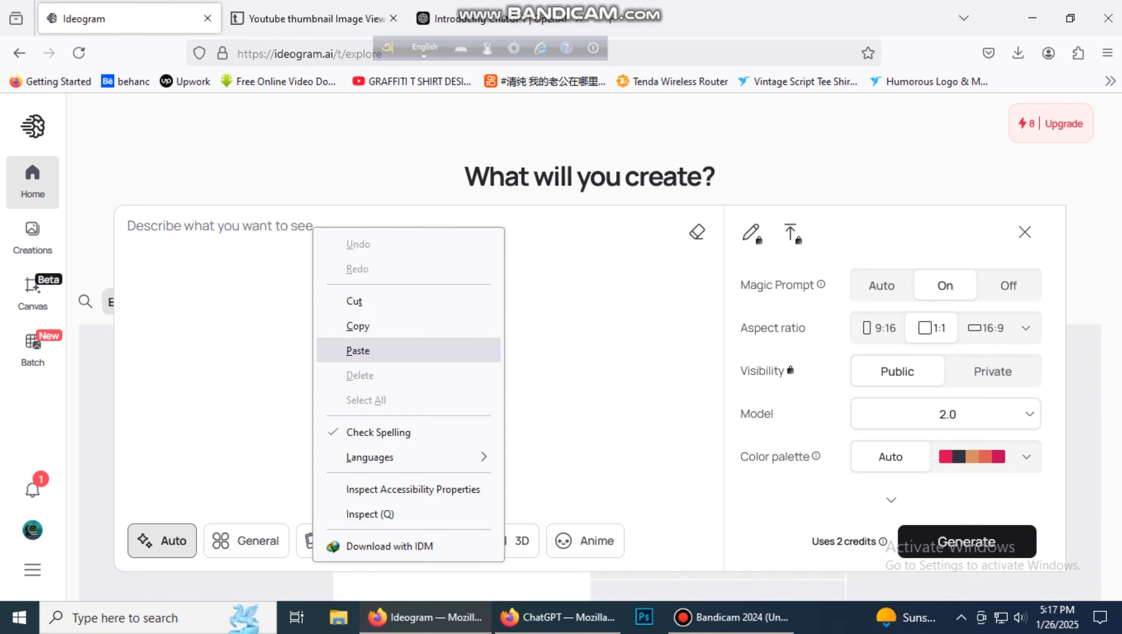
click(358, 351)
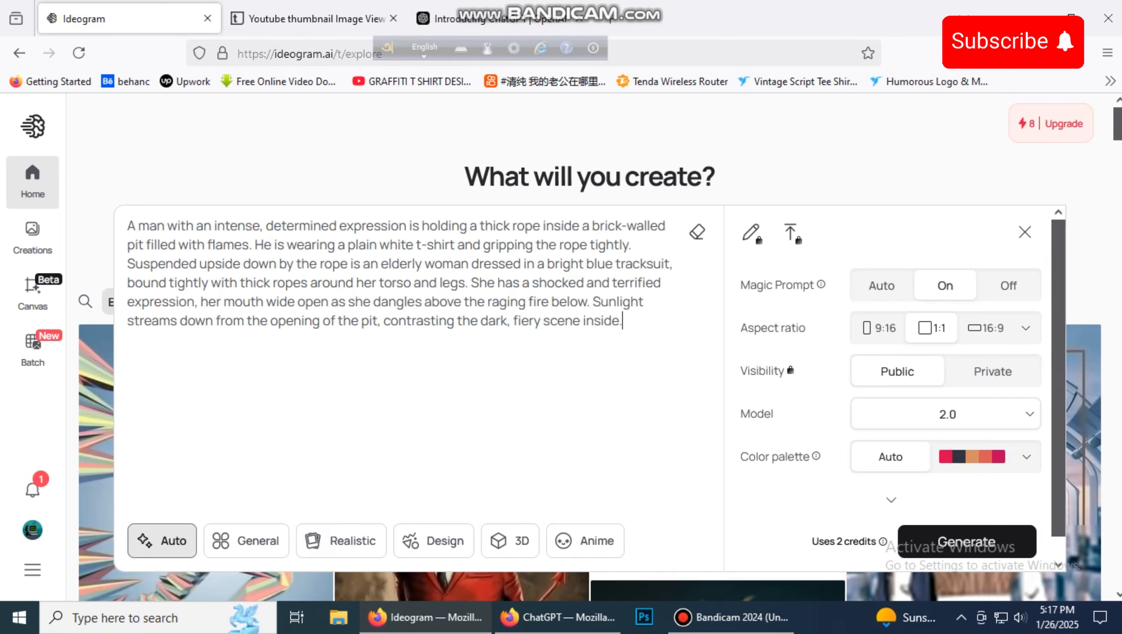
click(967, 541)
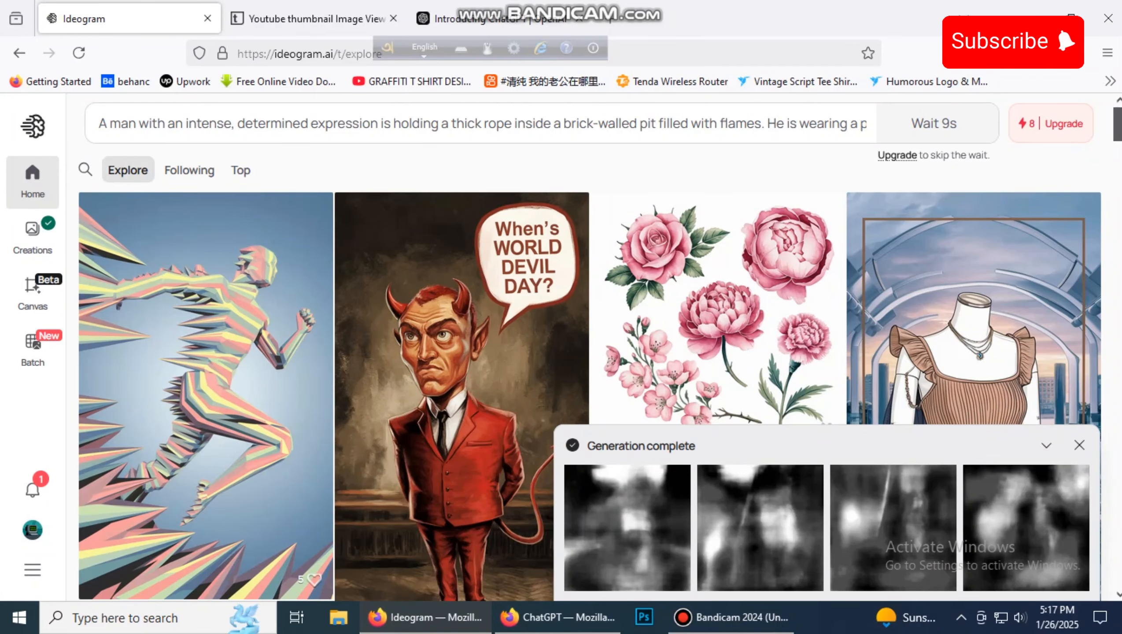
- View the first generated image at full size and return to the set of generated results
scroll(591, 395, down, 4)
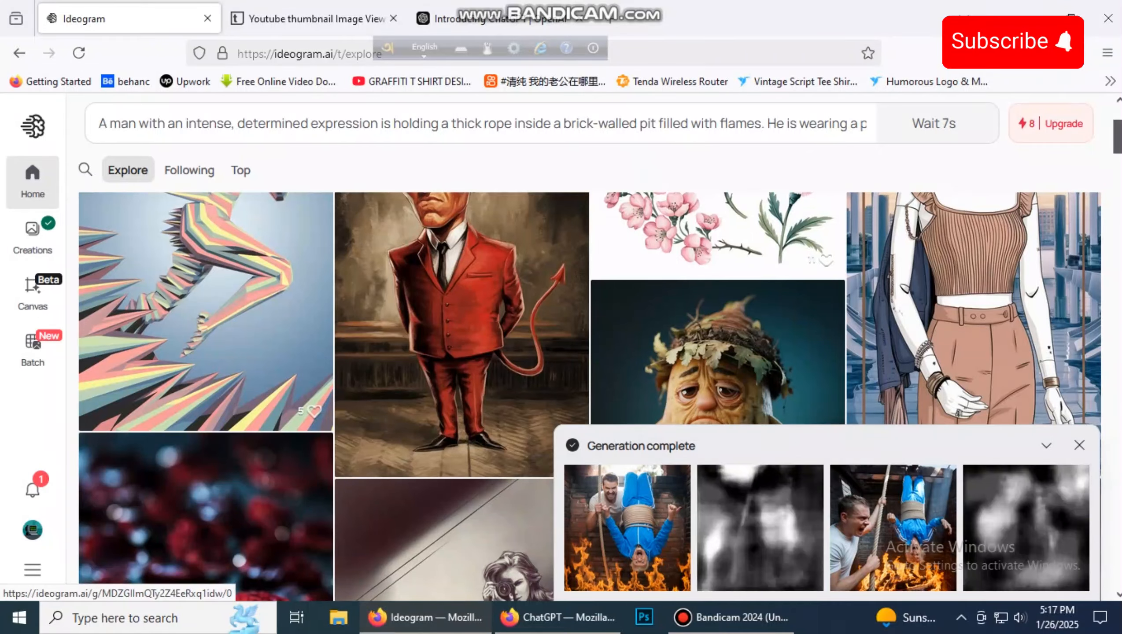
click(627, 527)
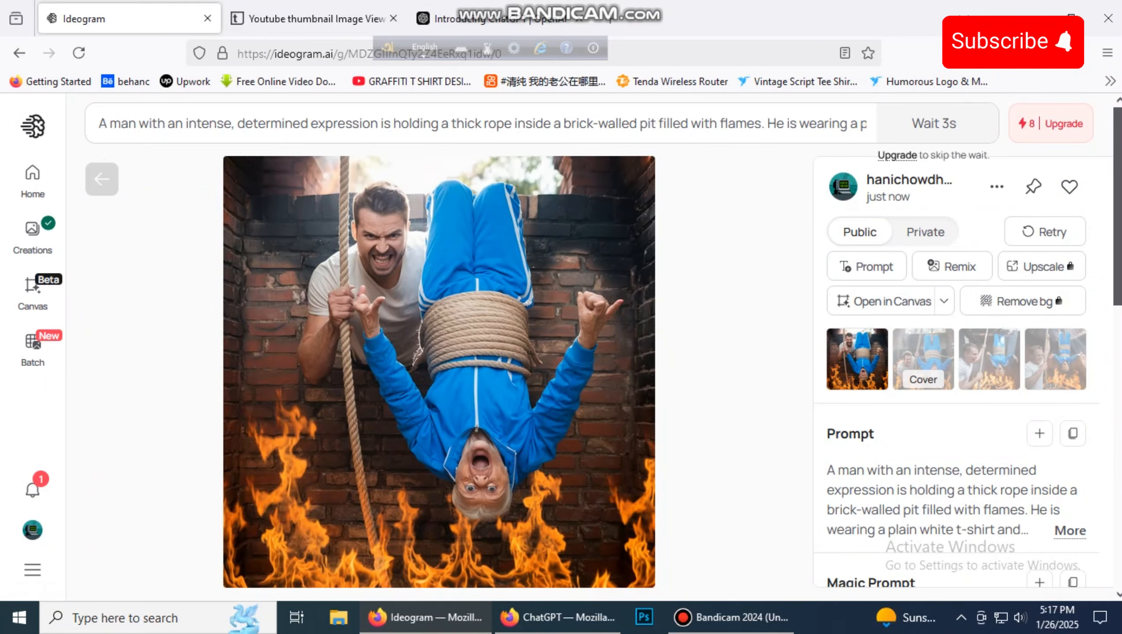
click(102, 179)
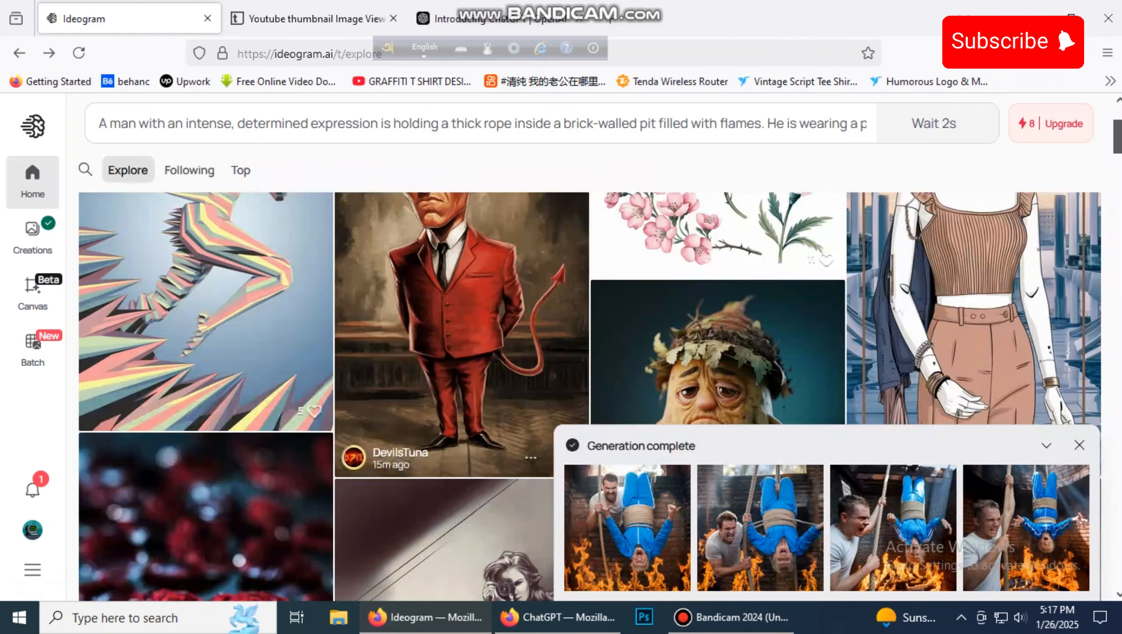
click(697, 527)
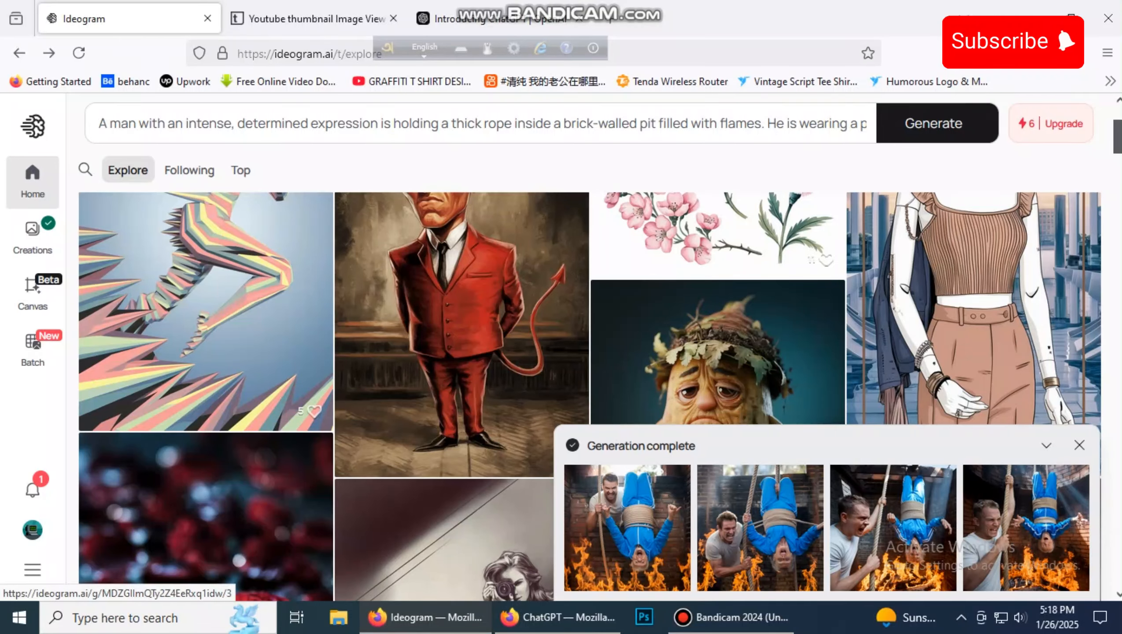
- Open the third generated image and download it as a JPEG at 70% quality
click(894, 528)
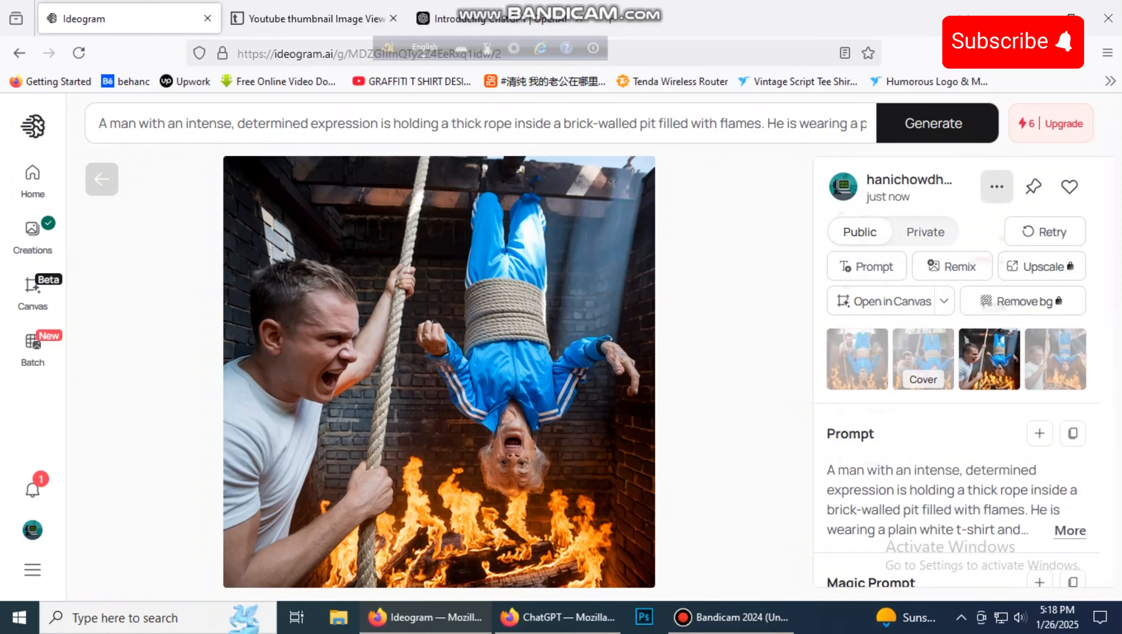
click(997, 187)
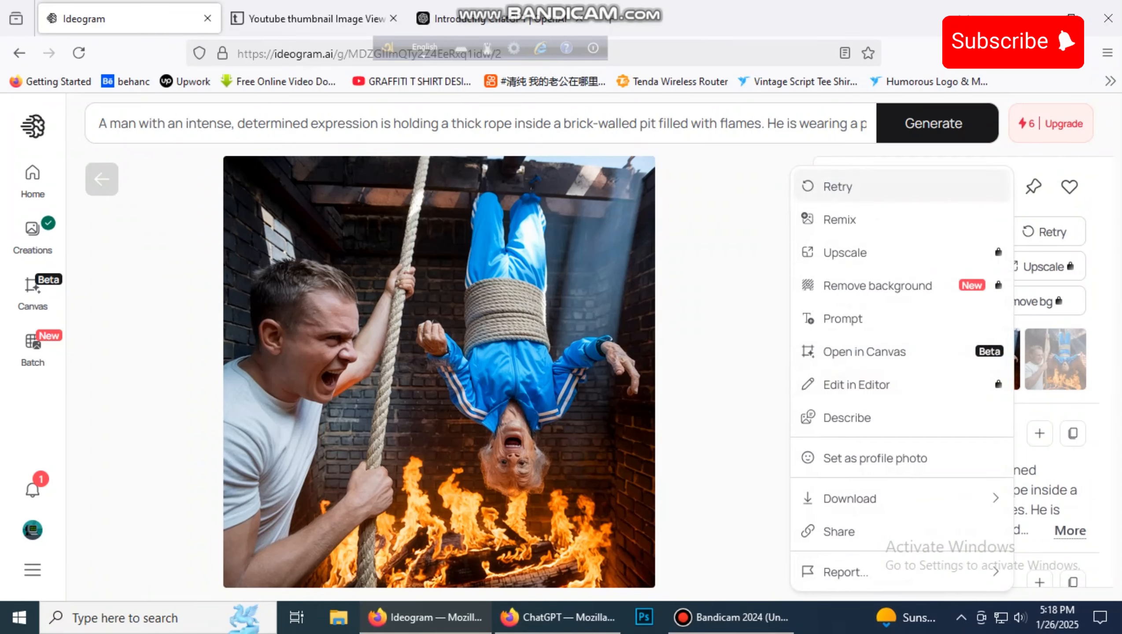
mouse_move(851, 498)
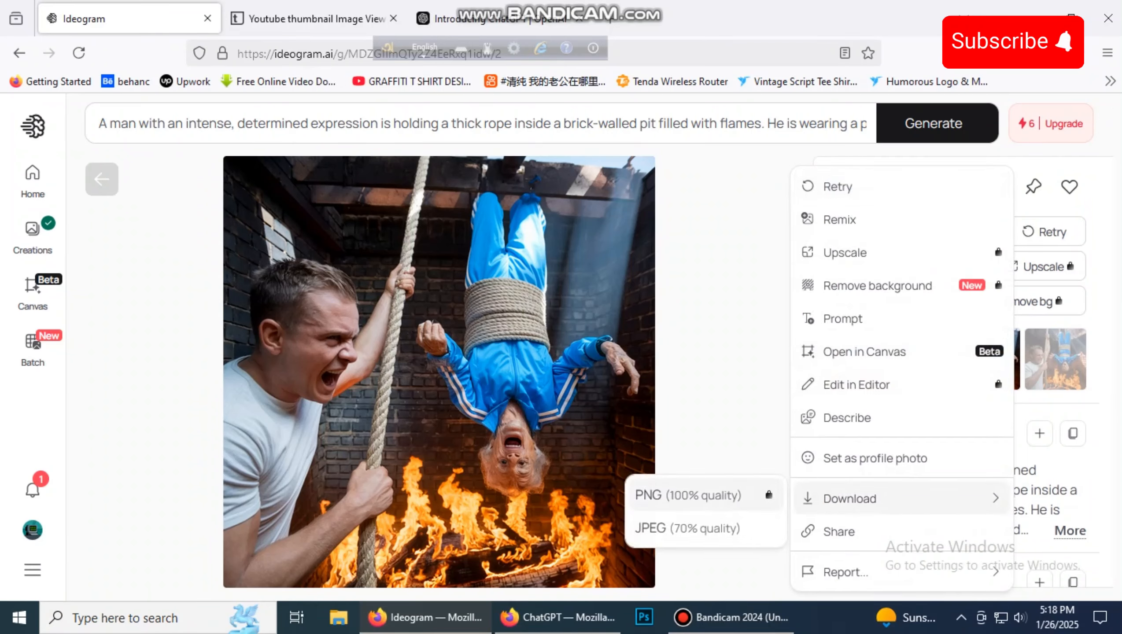
click(687, 529)
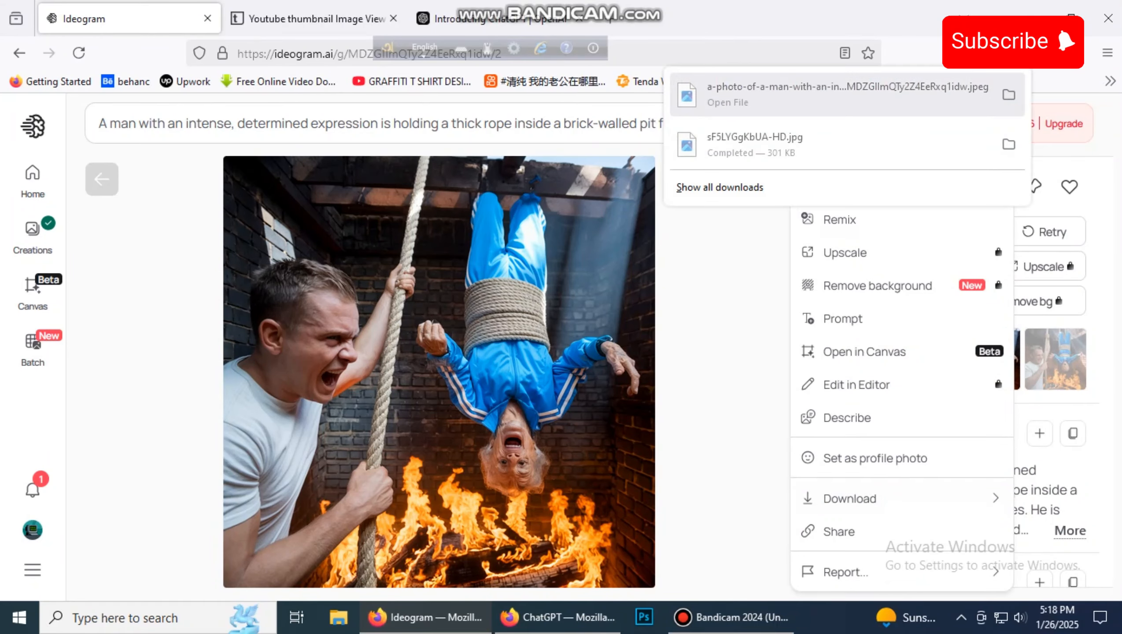
- Check the downloaded JPEG in the image viewer, and close the viewer and both open browser windows
click(846, 96)
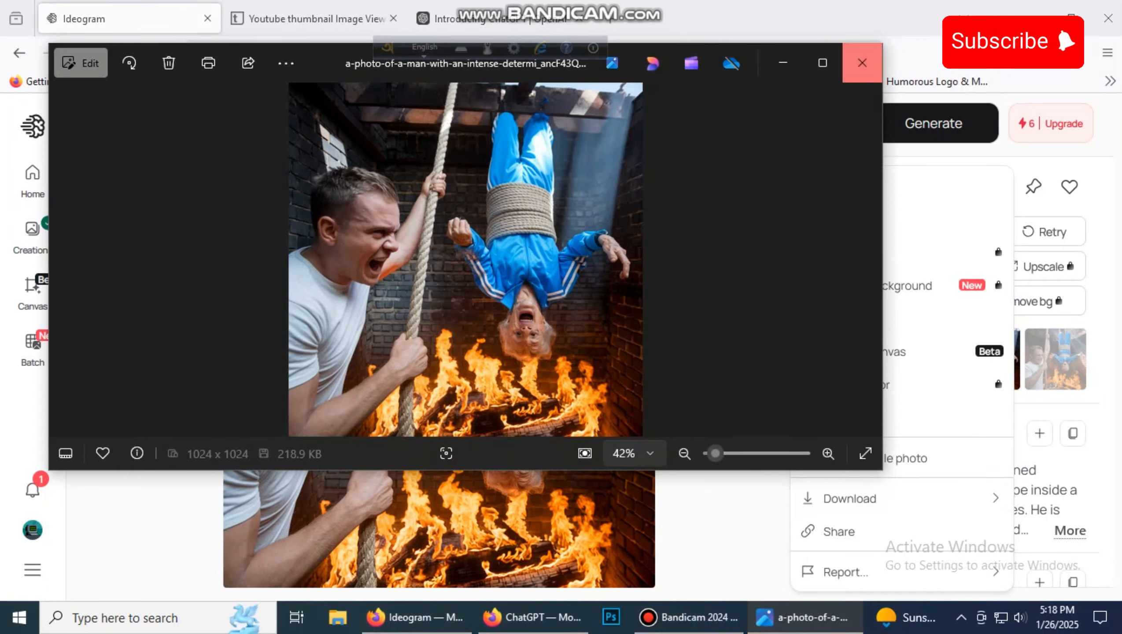
click(861, 63)
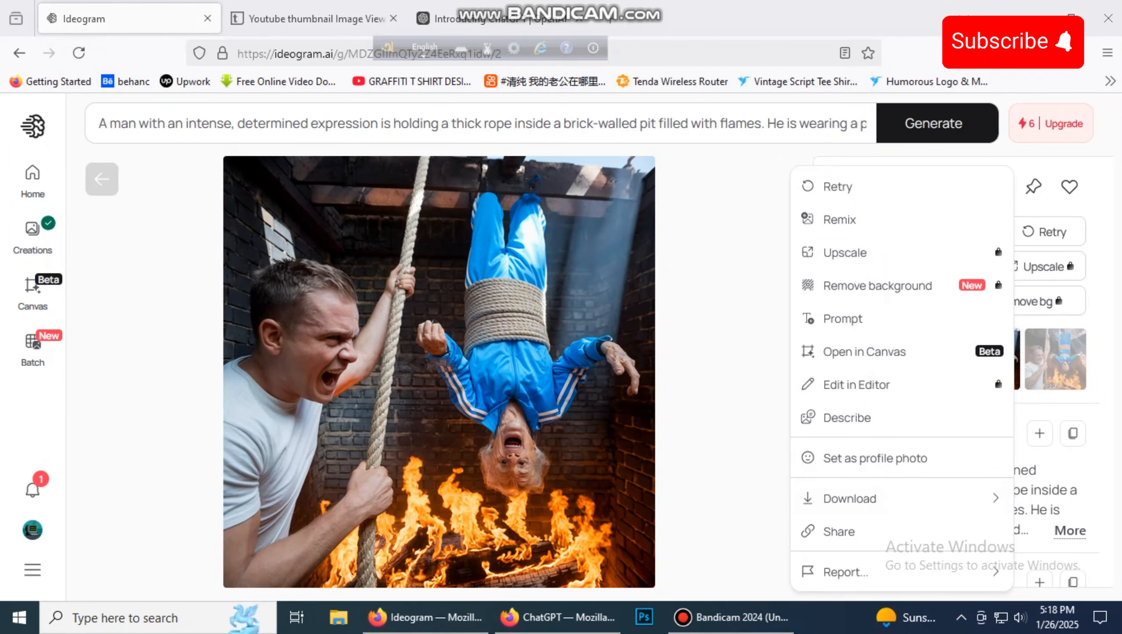
click(1109, 17)
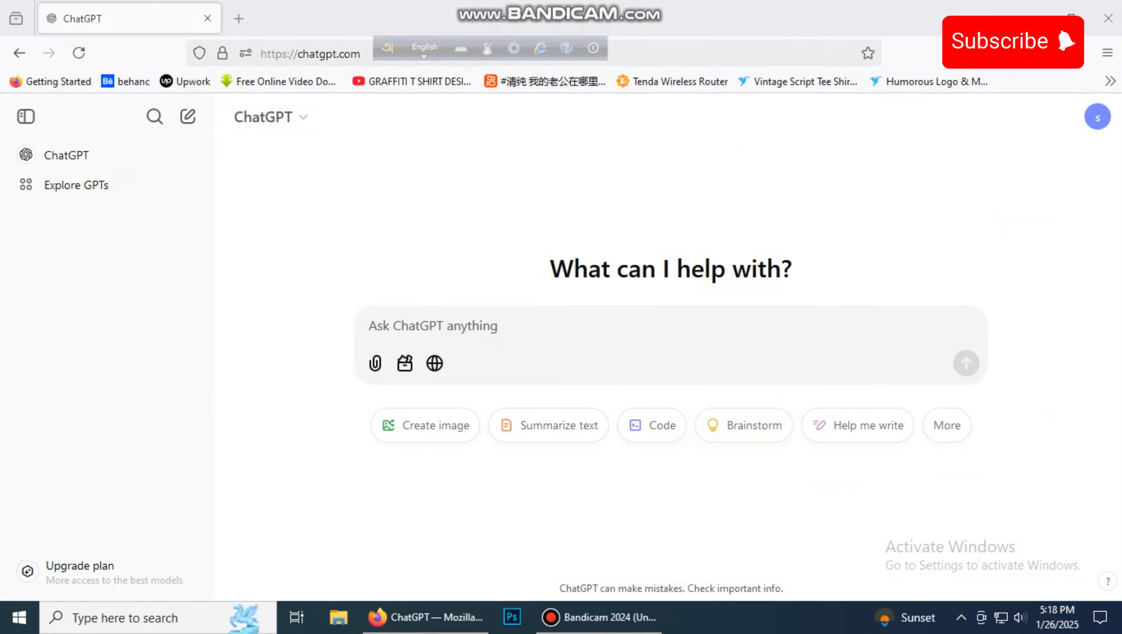
click(1109, 17)
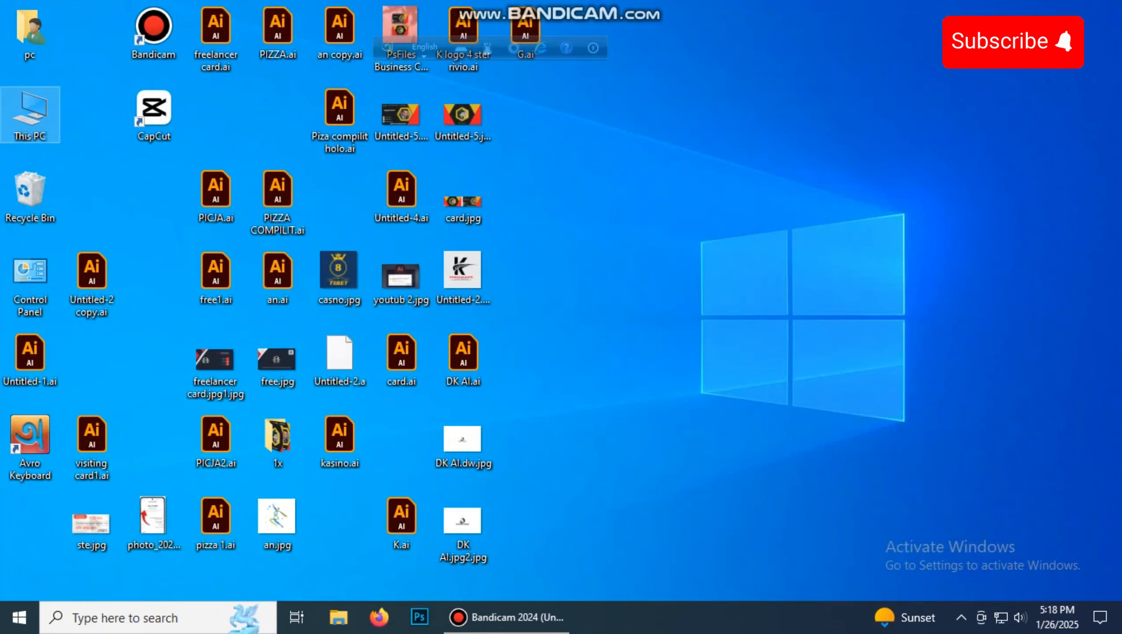
right_click(596, 154)
click(631, 201)
right_click(662, 206)
click(706, 253)
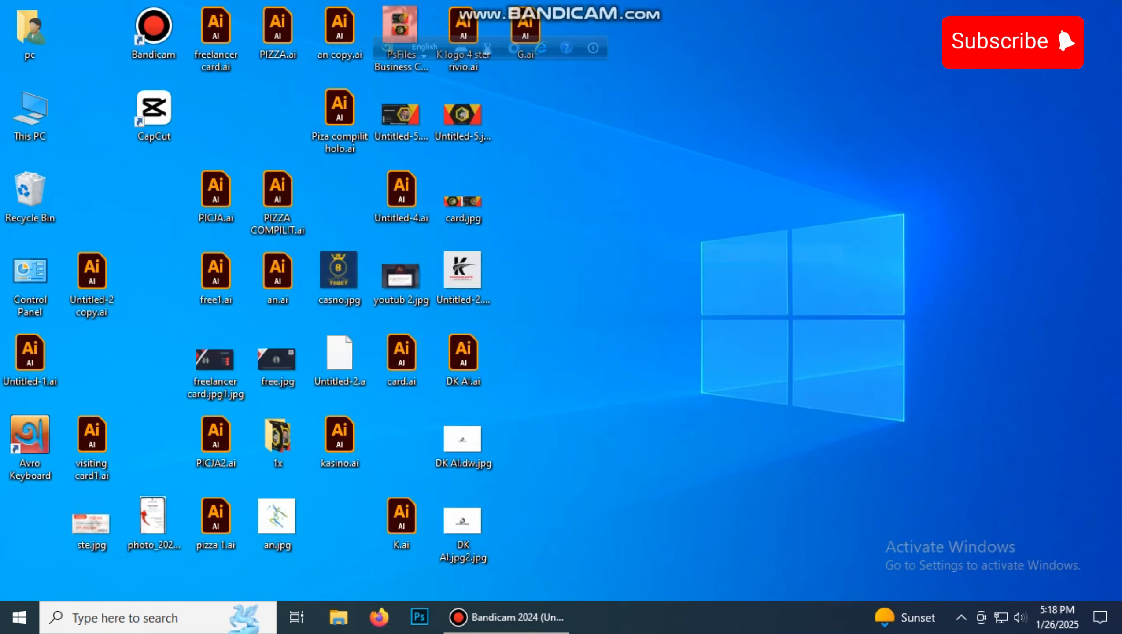
right_click(720, 249)
click(754, 297)
right_click(744, 305)
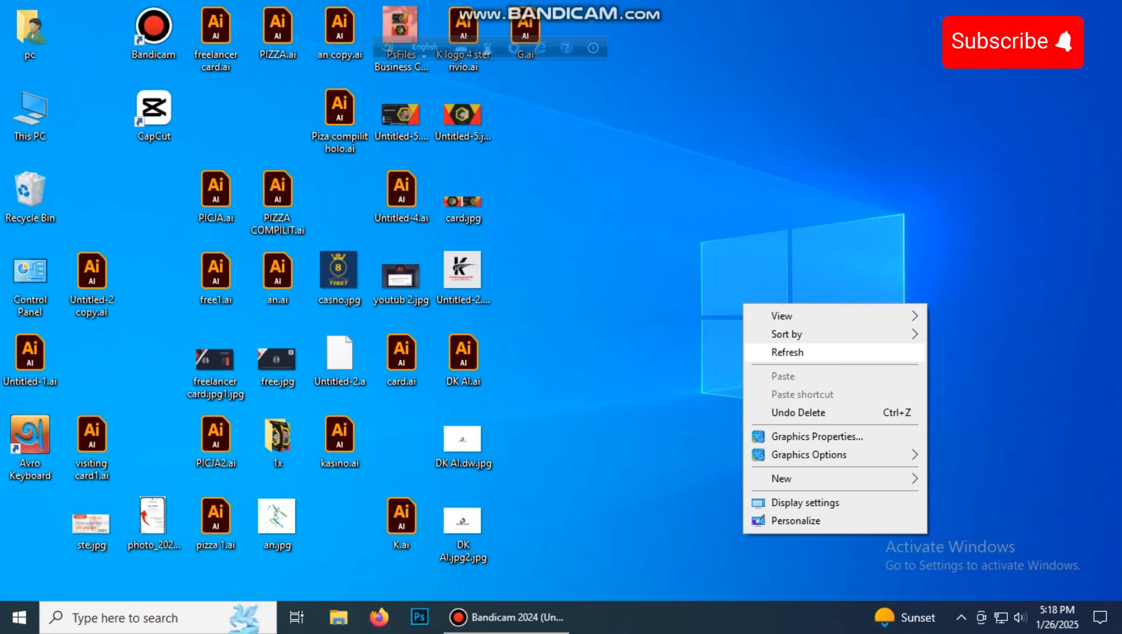
click(788, 352)
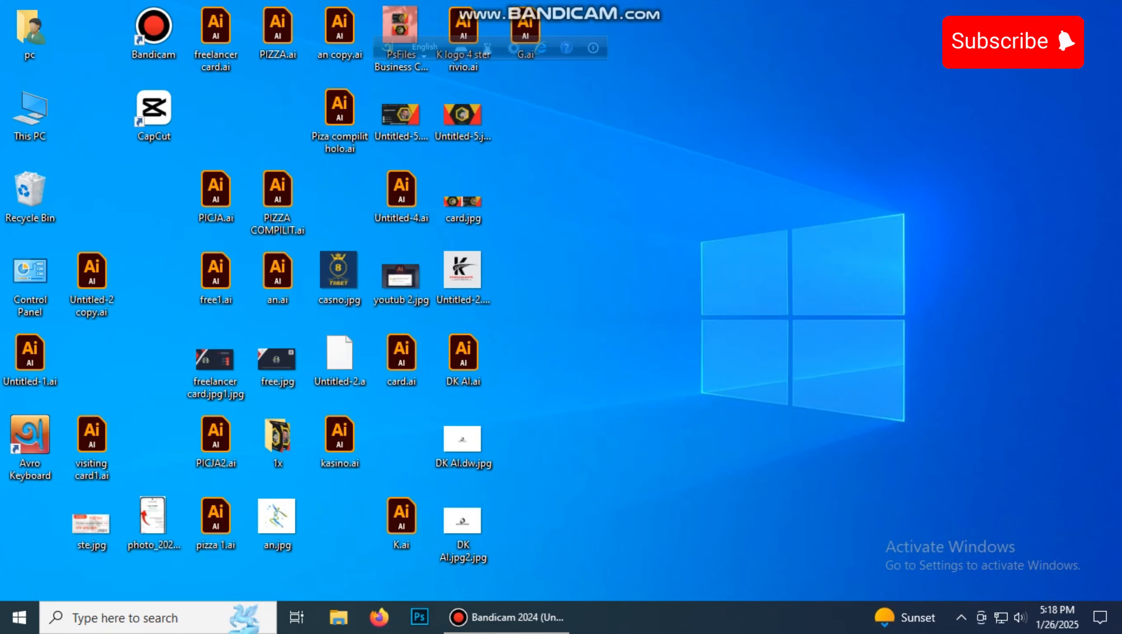